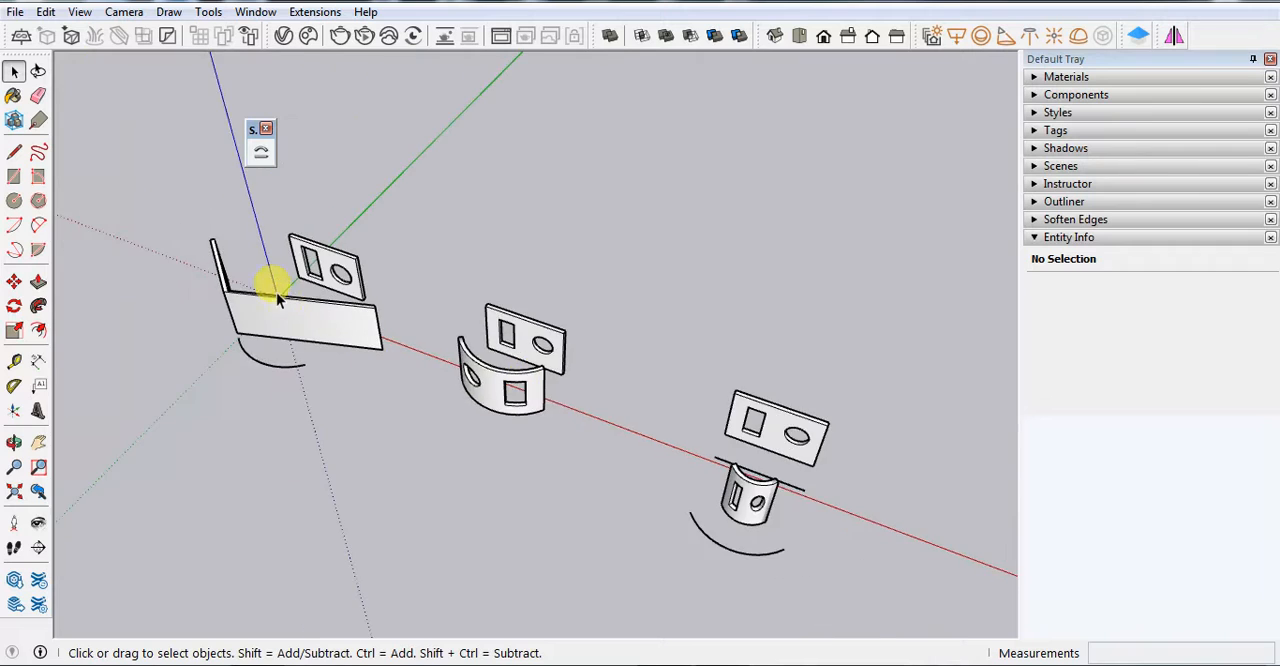
Examine the existing flat panels with openings, their curved counterparts and the guide arcs along the red axis
scroll(193, 233, "up", 3)
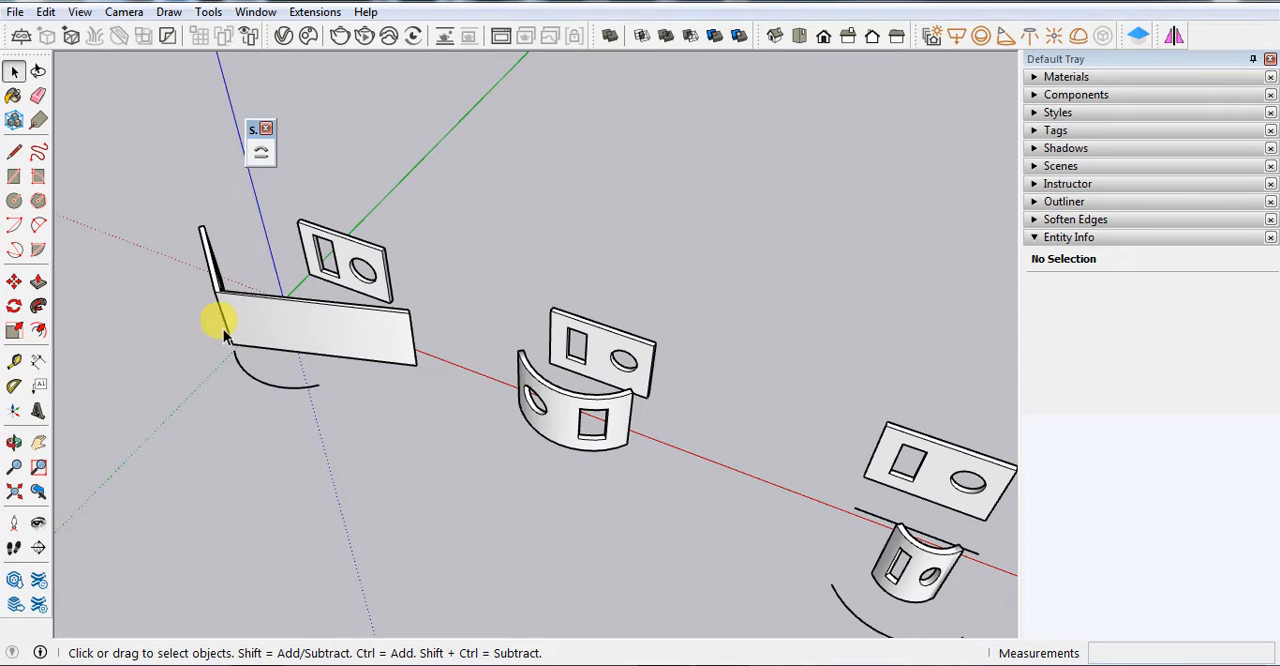
scroll(286, 266, "down", 2)
scroll(673, 487, "up", 4)
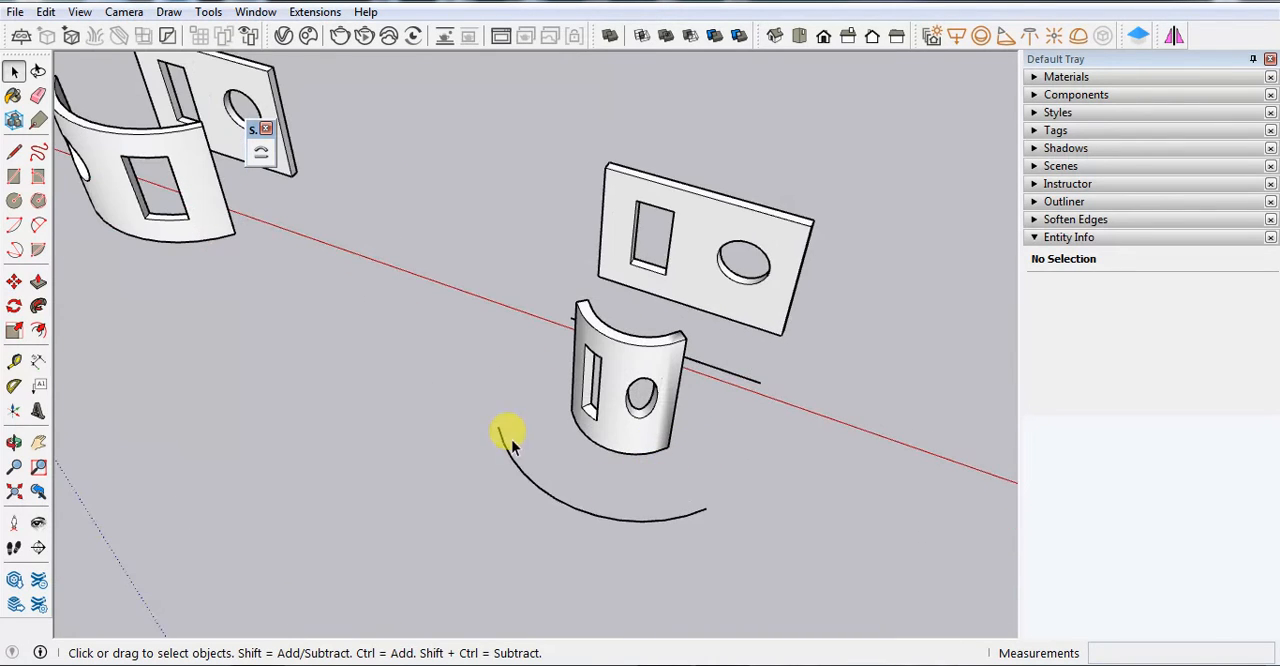
scroll(600, 386, "down", 4)
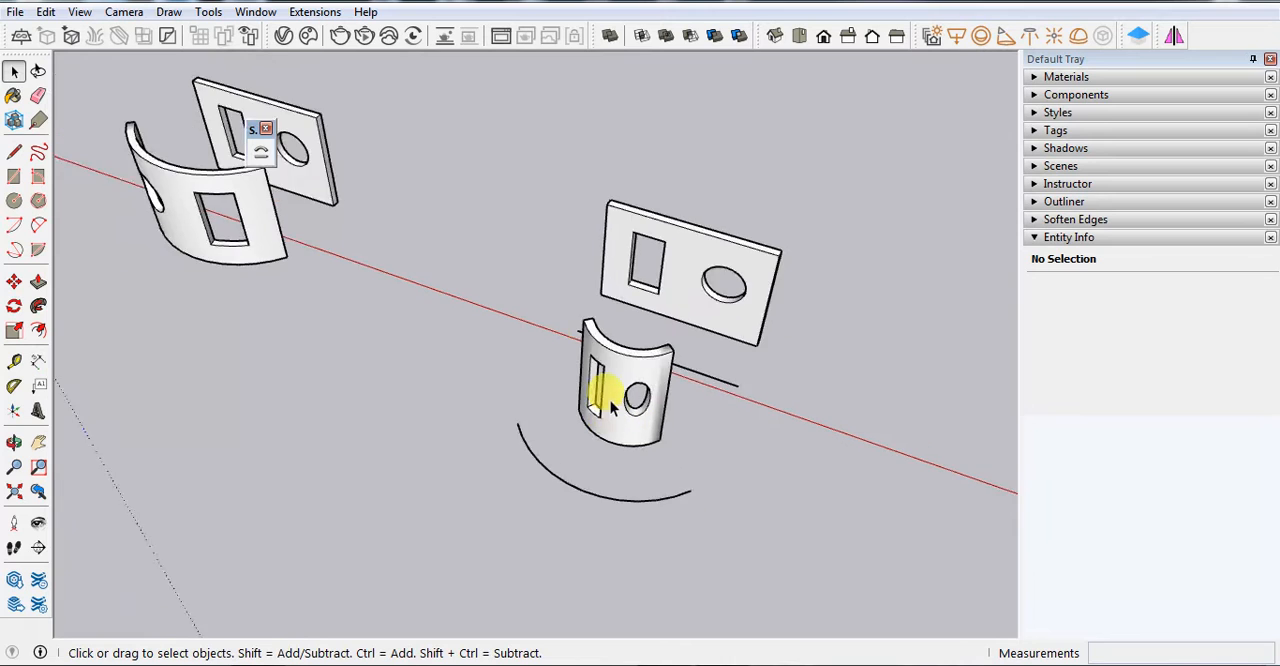
scroll(386, 277, "down", 3)
scroll(643, 354, "up", 3)
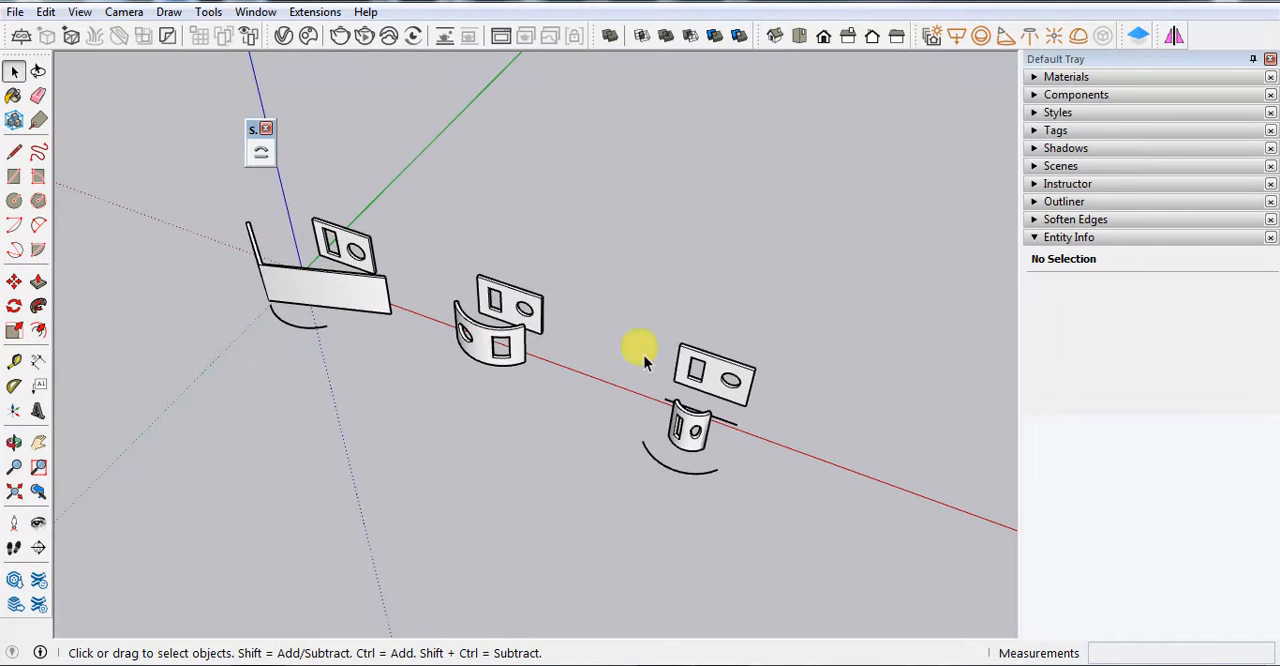
scroll(450, 222, "down", 2)
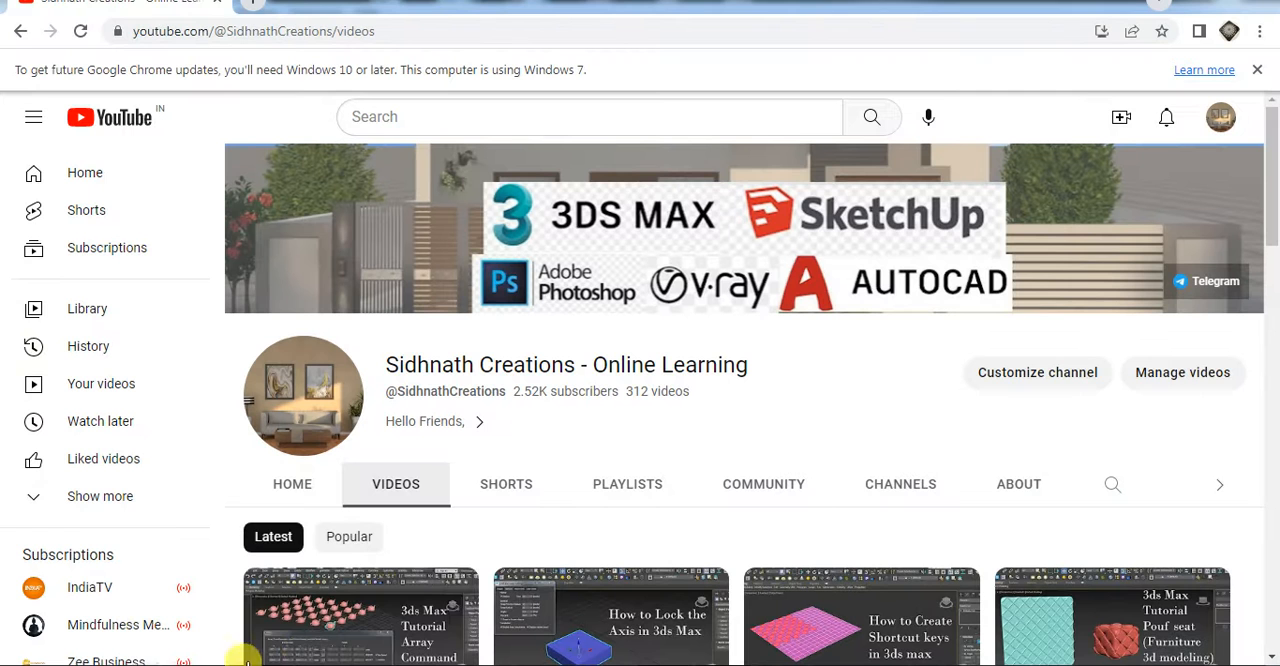
left_click(1190, 3)
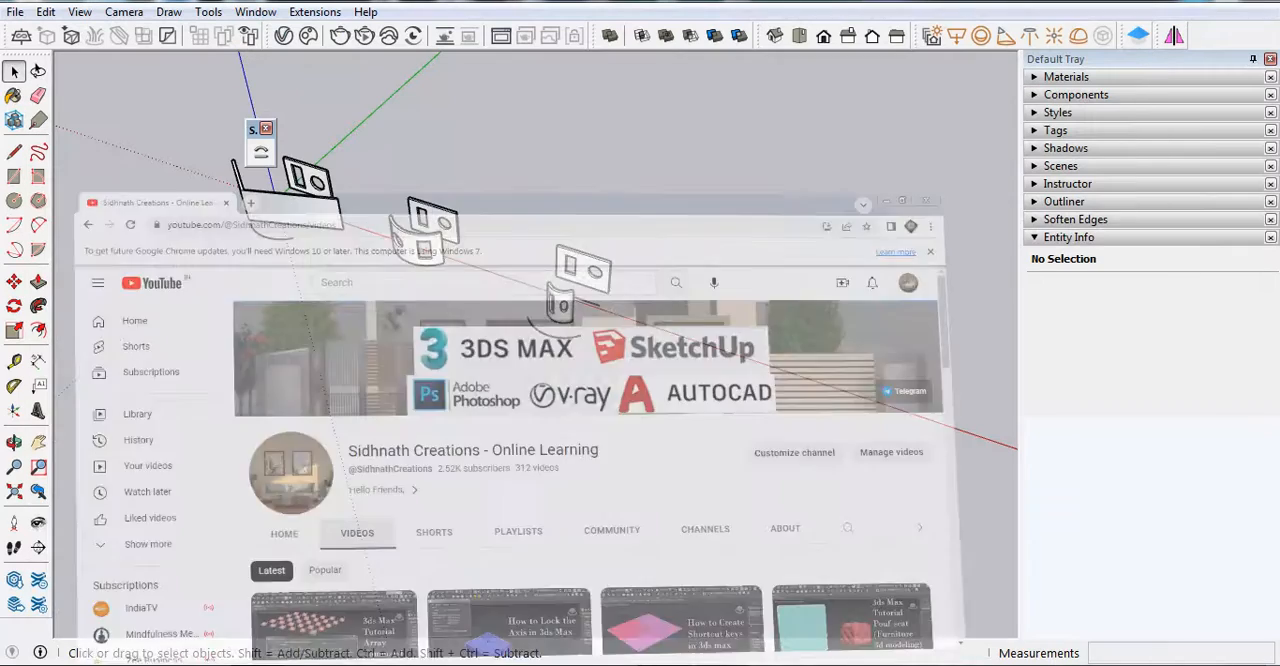
scroll(181, 344, "down", 2)
scroll(223, 277, "up", 5)
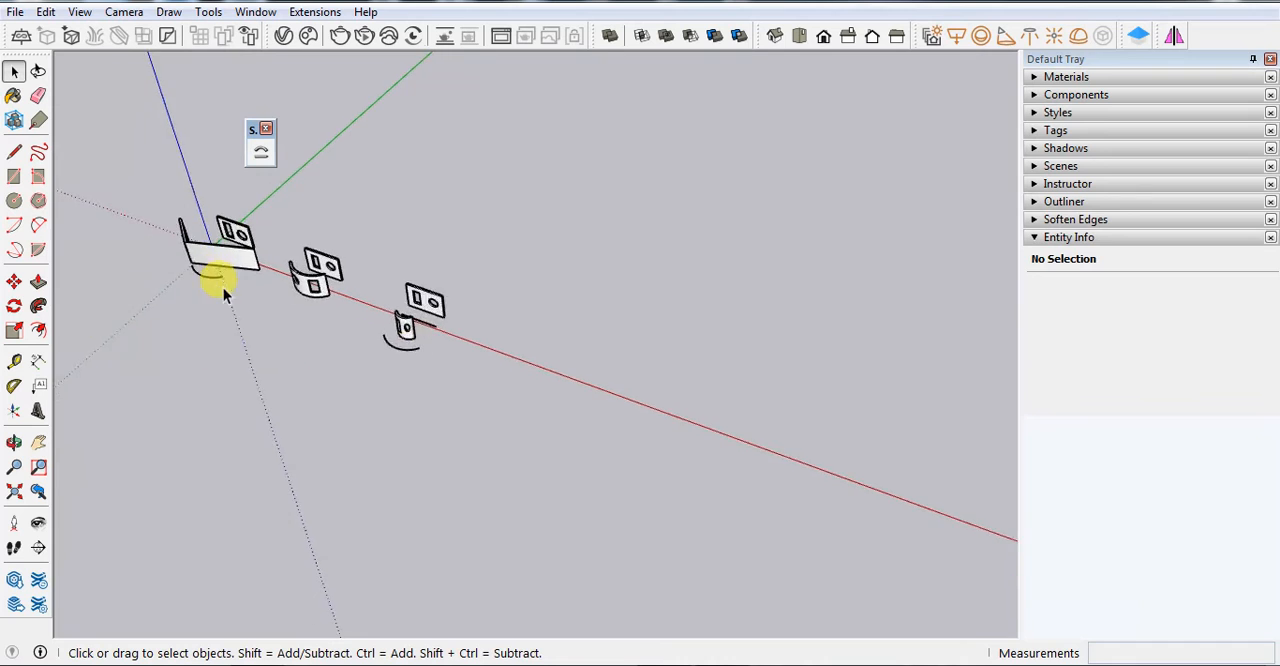
scroll(434, 334, "up", 5)
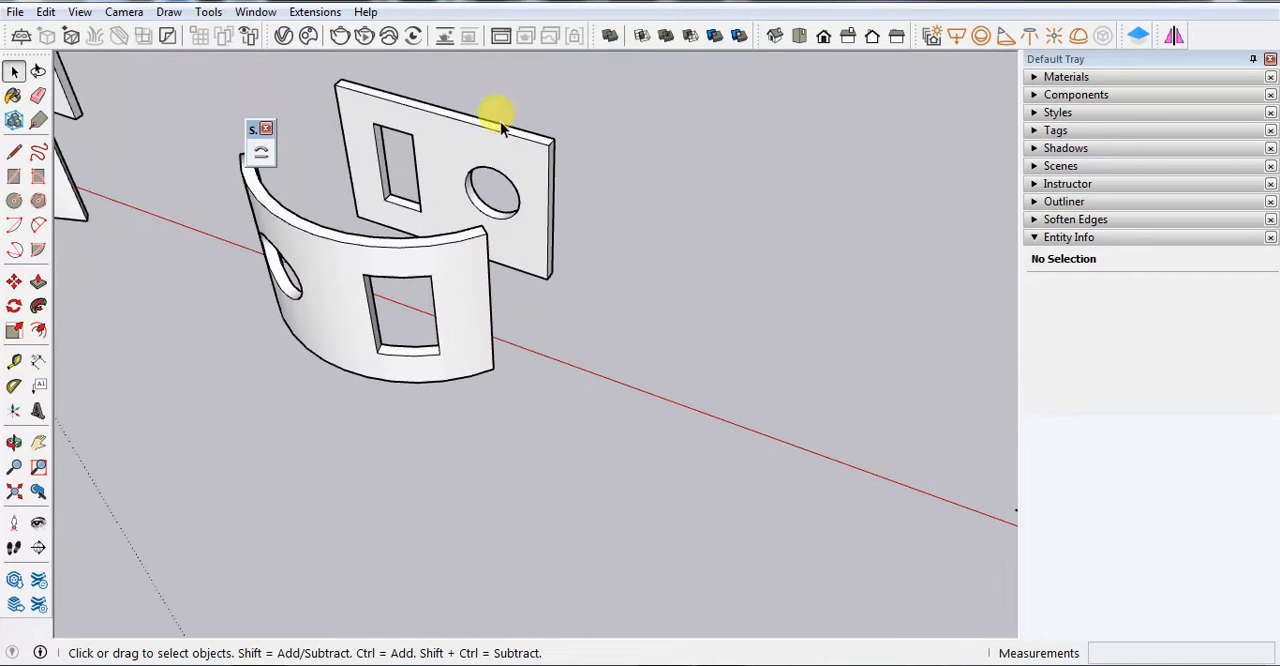
scroll(352, 285, "down", 2)
scroll(352, 285, "down", 1)
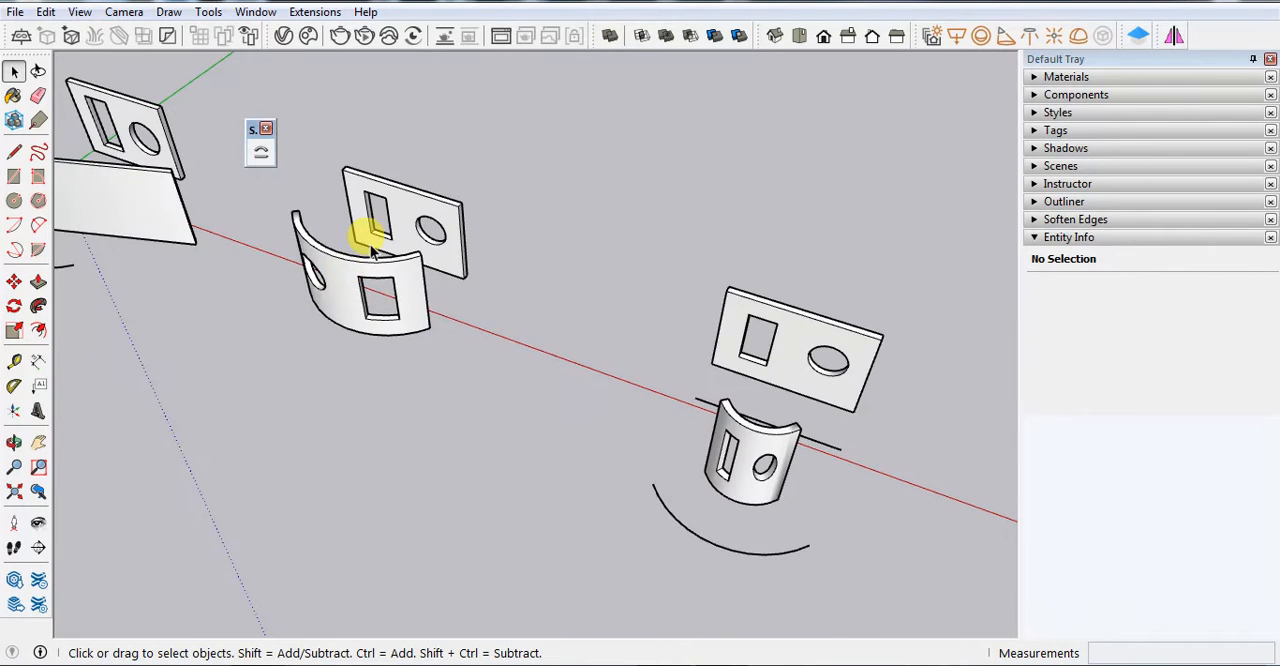
Draw a 10' by 6" rectangle on the ground beyond the last example, lengthwise along the red axis
scroll(566, 414, "down", 4)
scroll(578, 390, "up", 2)
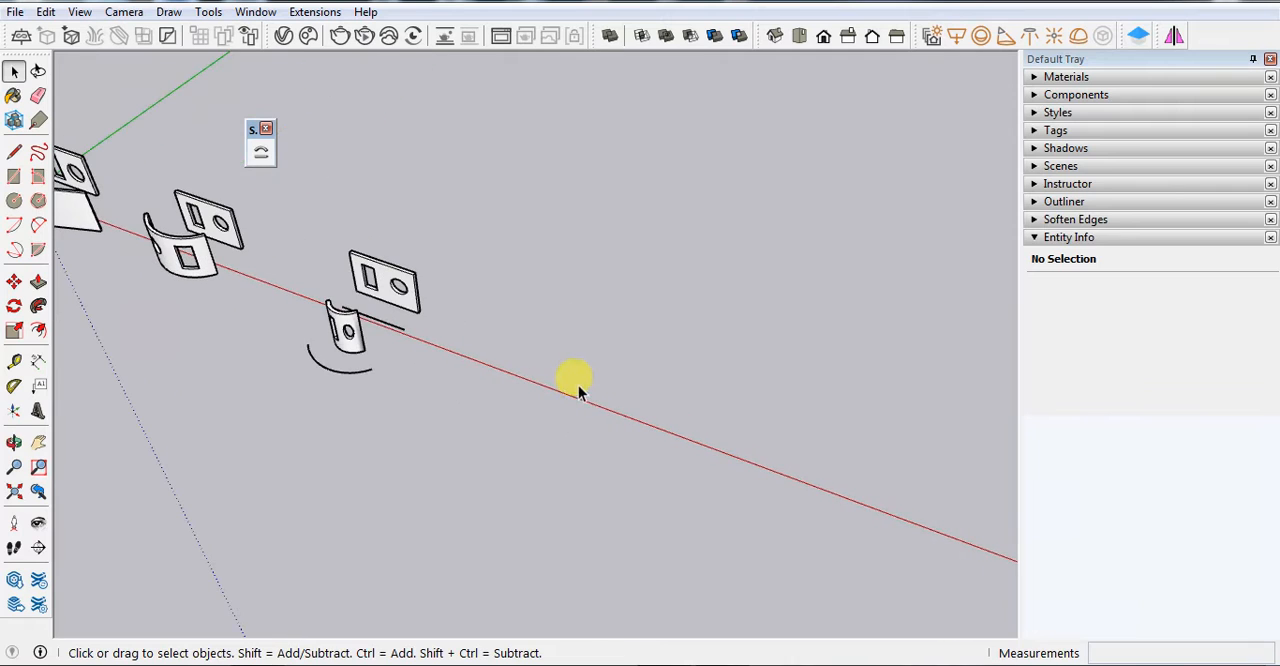
key("r")
left_click(536, 347)
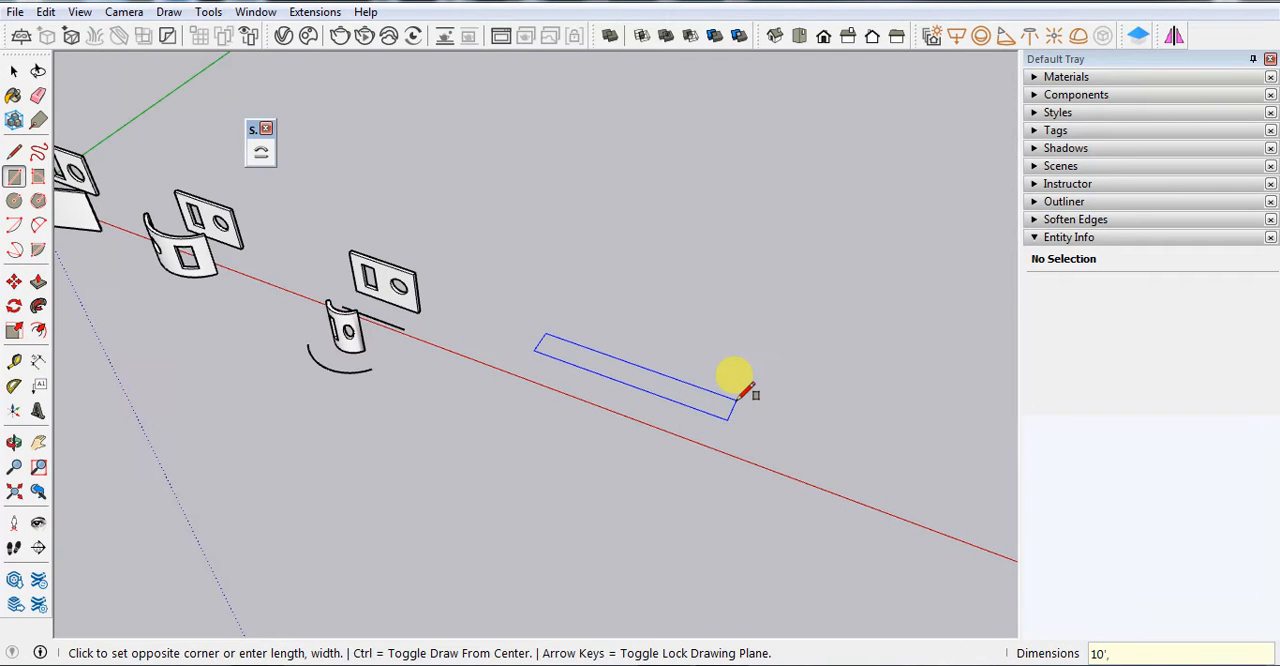
type("10',6")
key("Return")
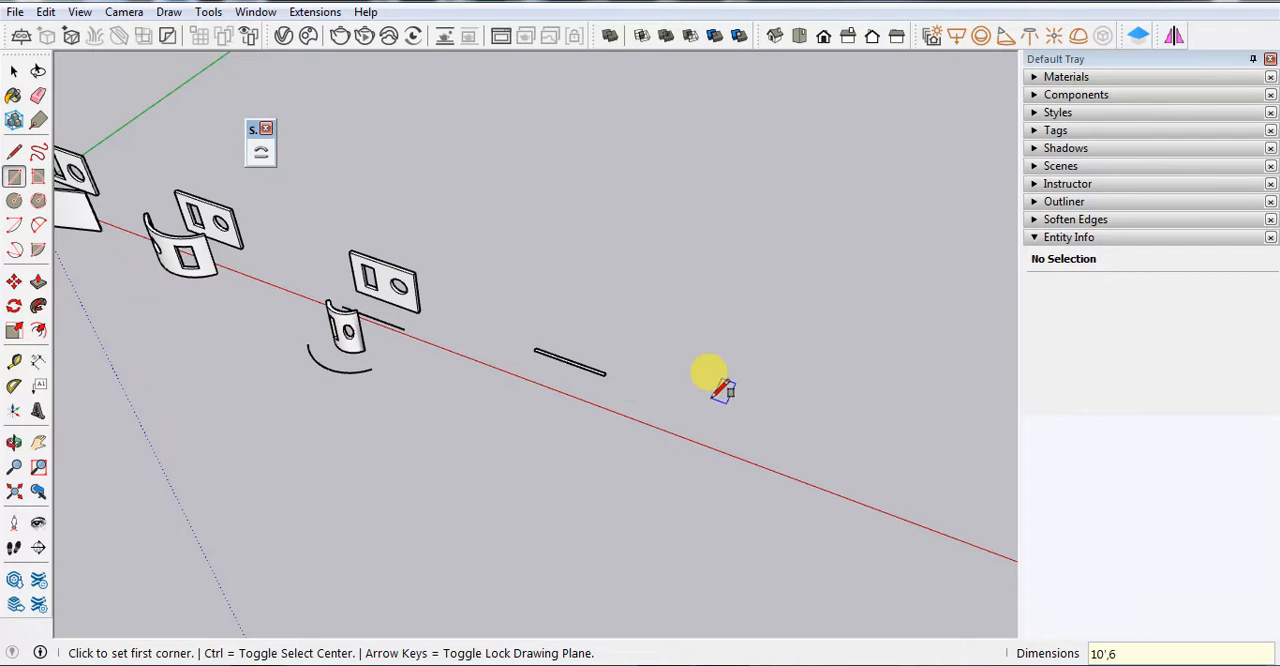
Extrude the thin rectangle 7' upward with Push/Pull to form an upright panel
key("p")
scroll(570, 388, "up", 5)
left_click(558, 365)
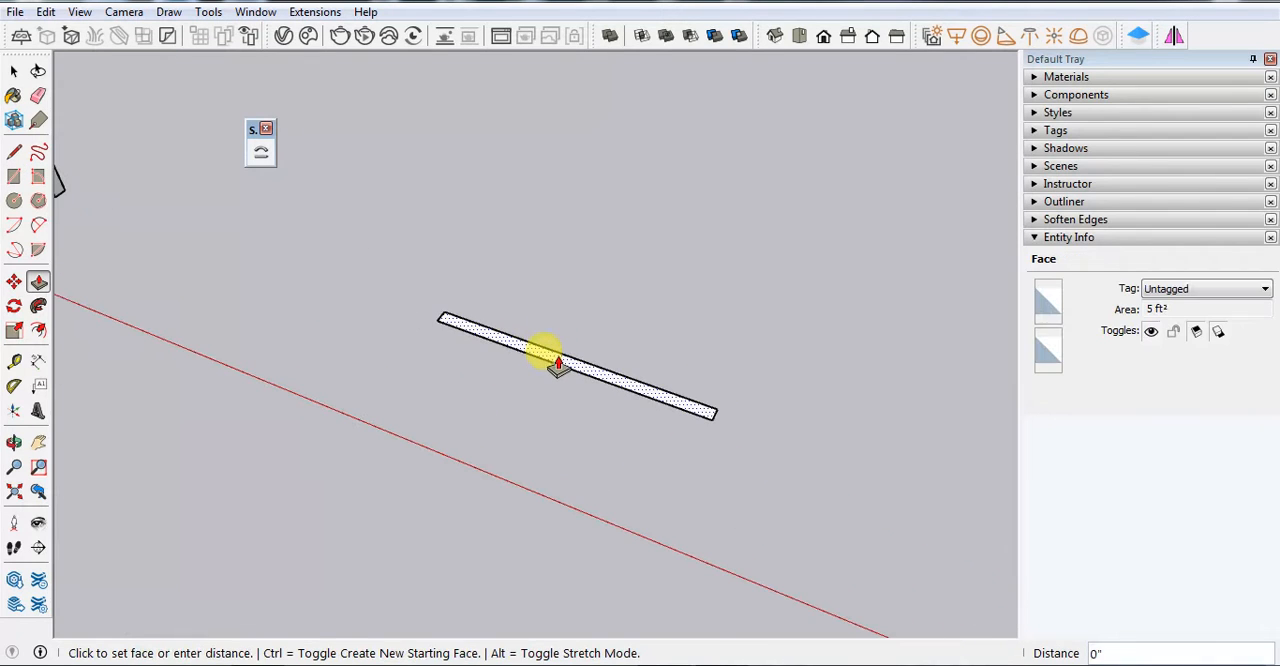
key("Return")
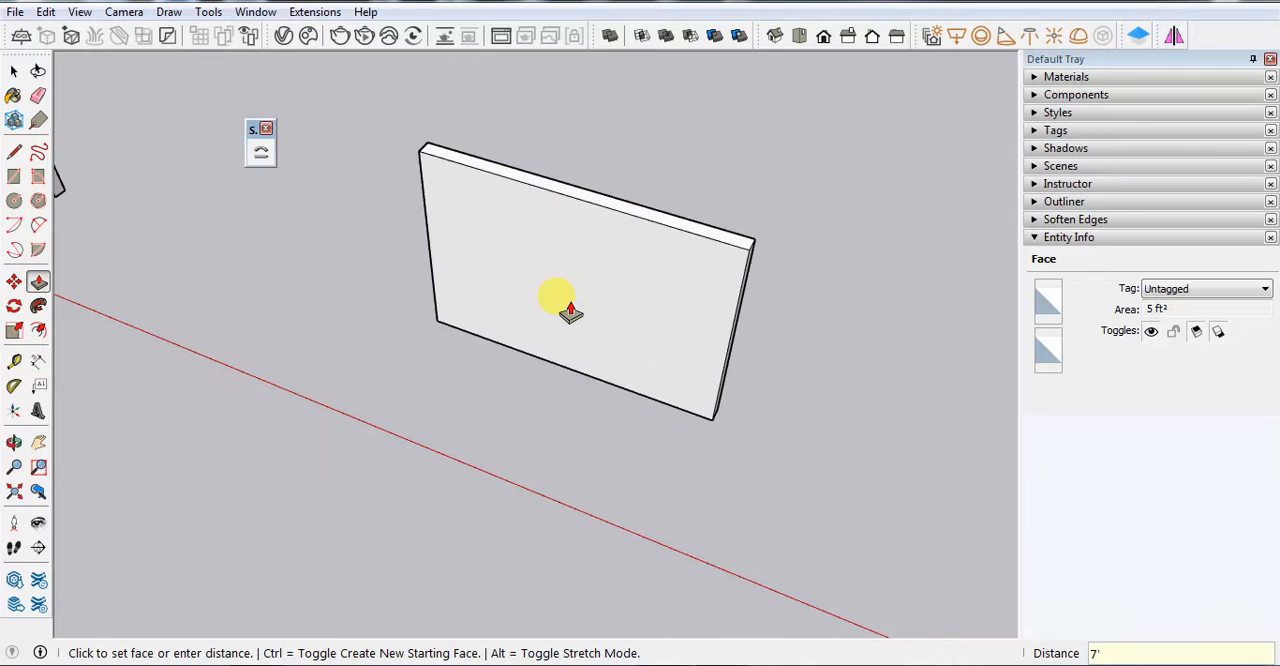
Draw an upright rectangle about 3' 8" by 1' 7" and a circle beside it on the panel's front face
key("r")
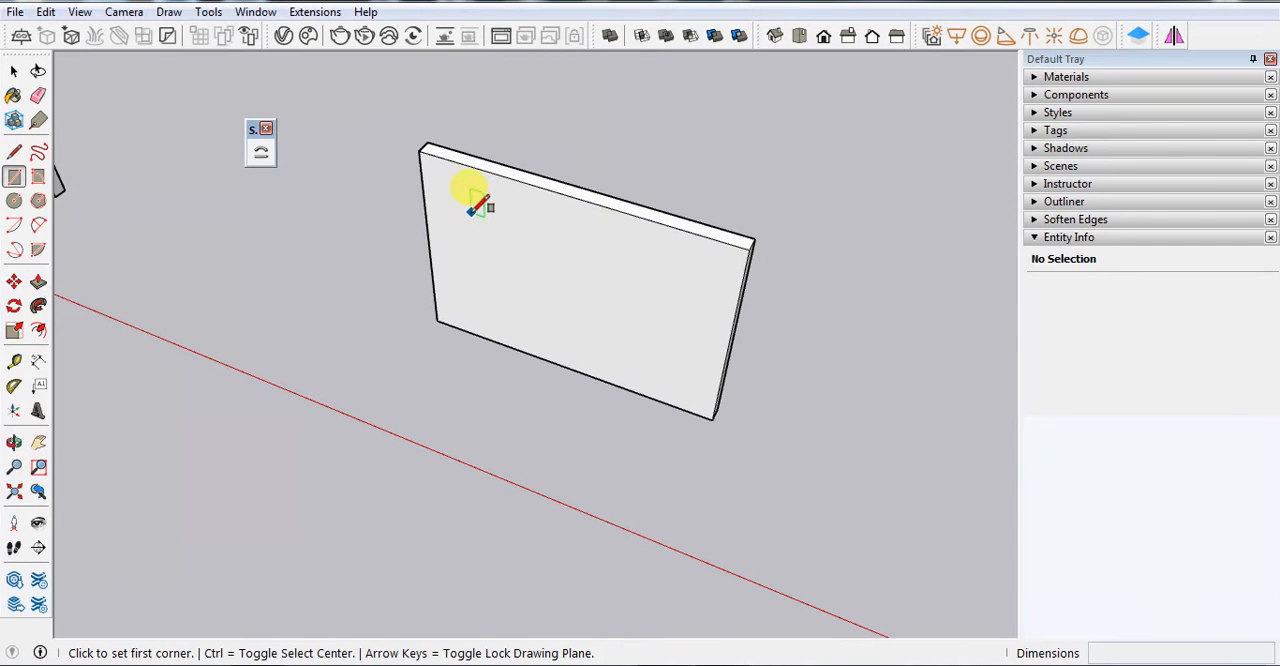
left_click(472, 210)
scroll(472, 210, "up", 3)
left_click(537, 343)
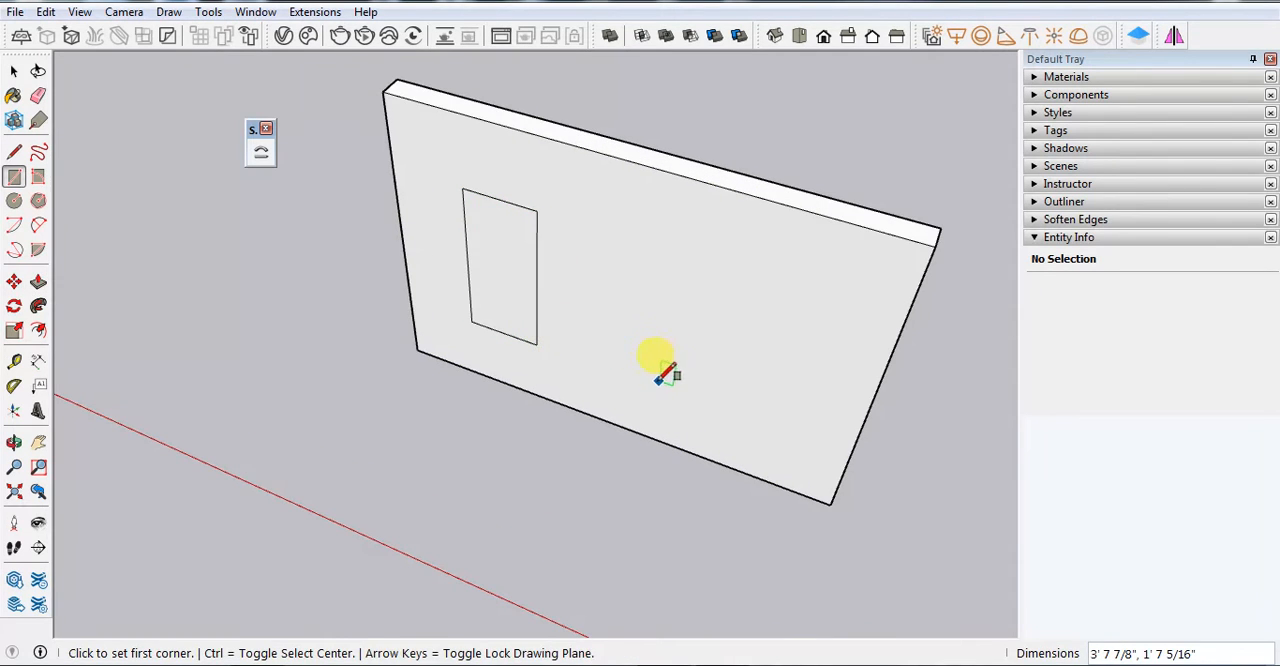
key("c")
left_click(685, 326)
left_click(737, 288)
Push the circle and the rectangle 6" through the panel to cut two openings
key("p")
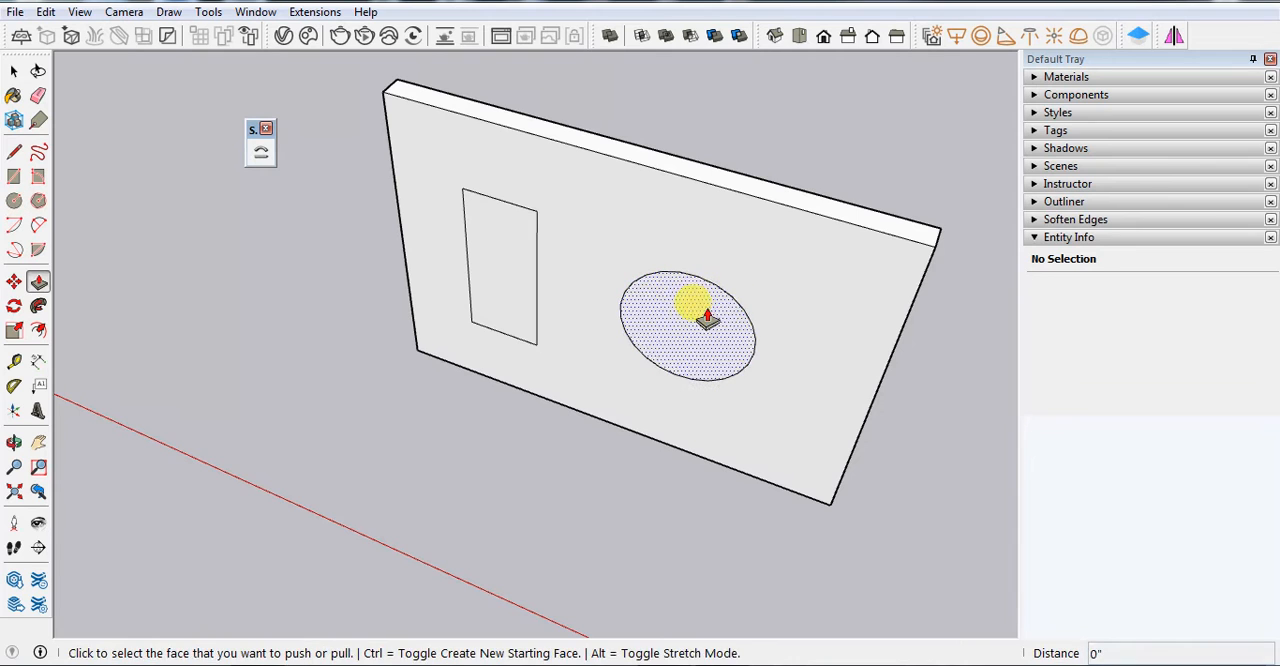
left_click(707, 318)
left_click(925, 230)
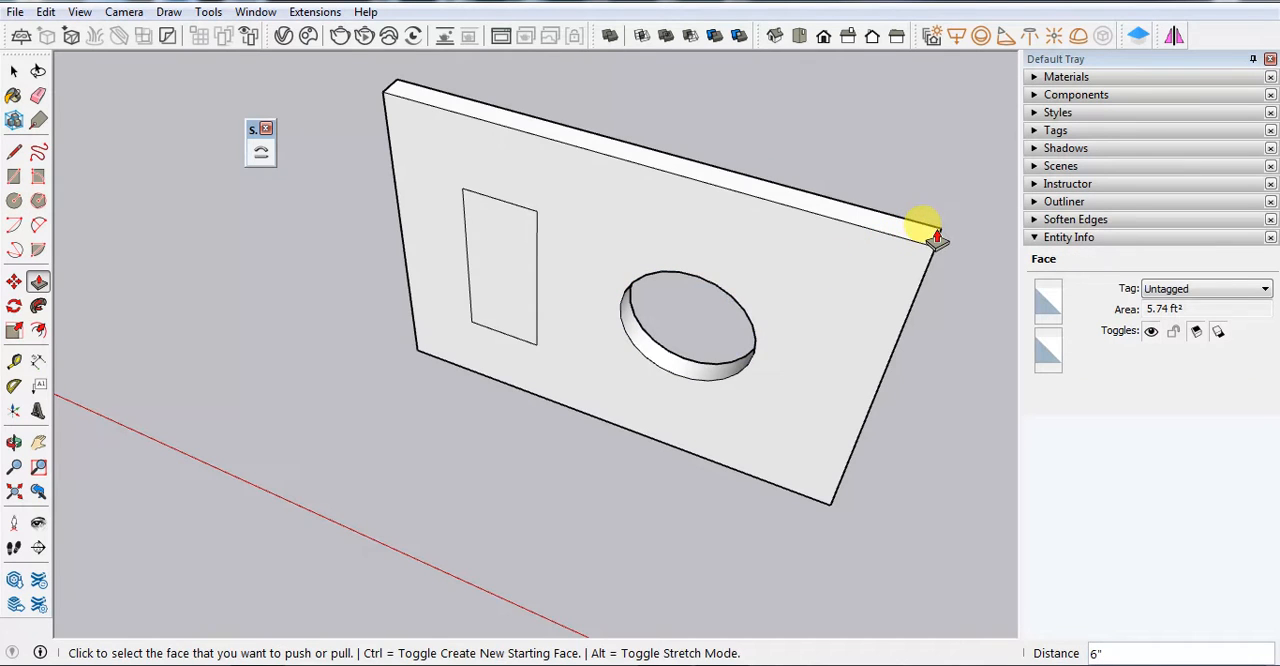
double_click(516, 325)
Select the entire panel with its openings and make it a group
scroll(557, 309, "down", 3)
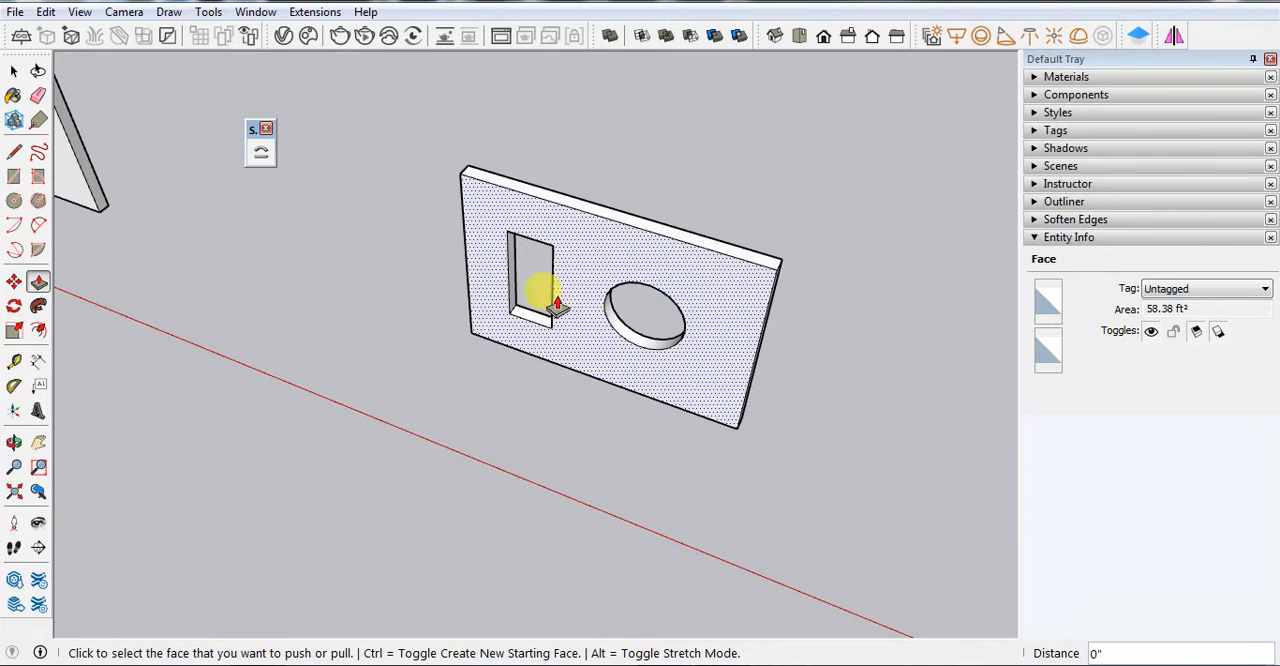
key("space")
left_click_drag(426, 106, 854, 503)
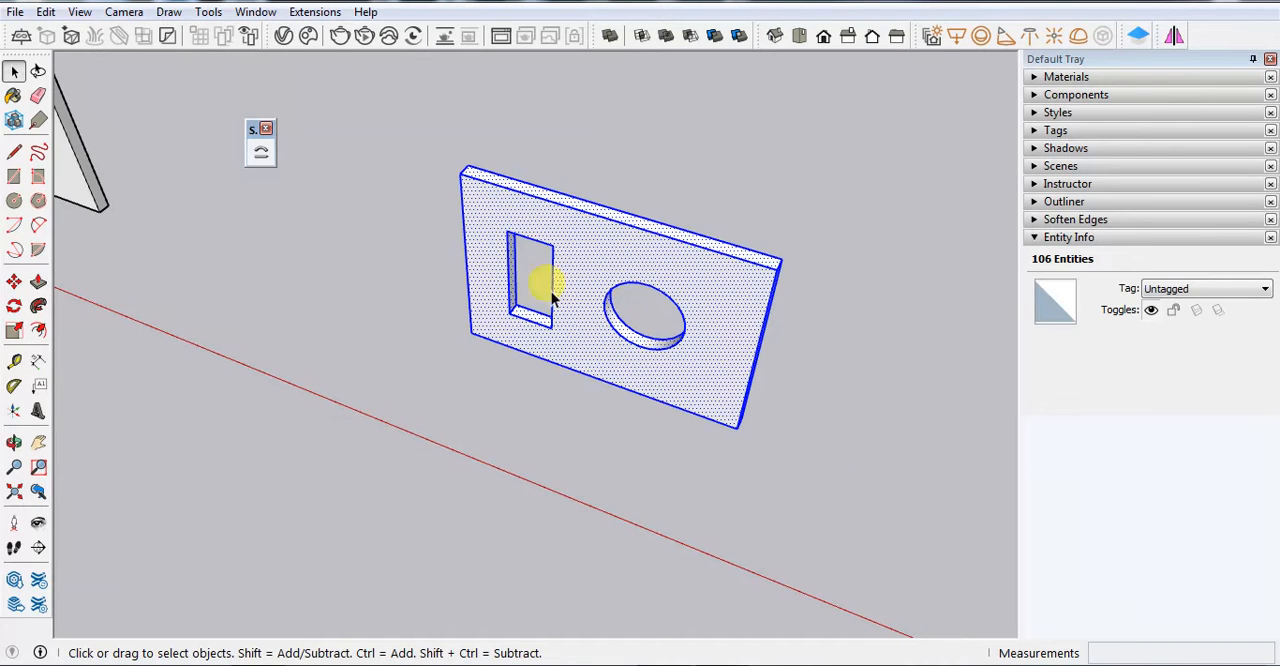
right_click(573, 333)
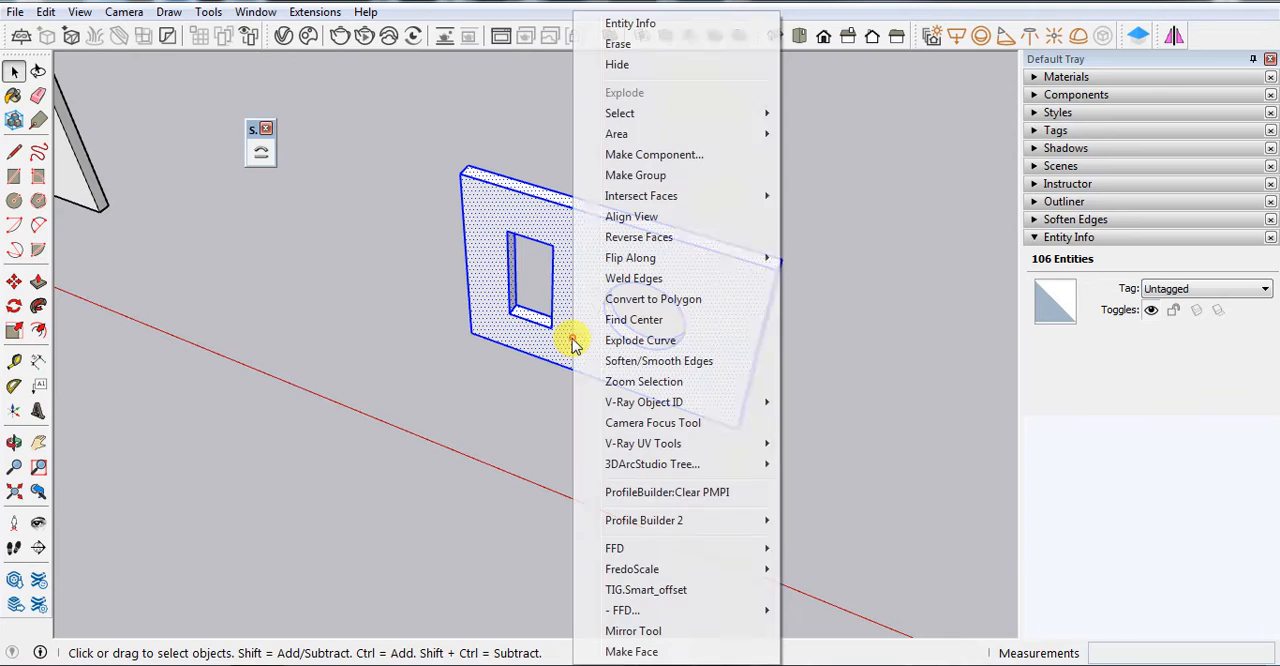
left_click(612, 184)
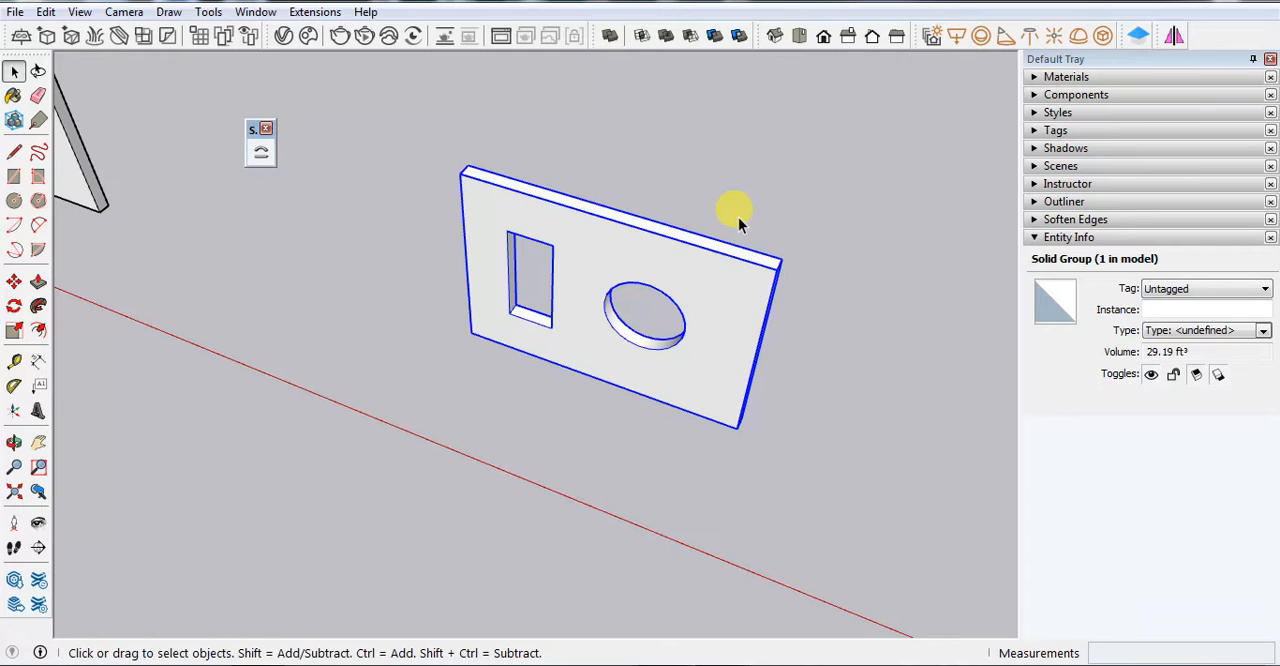
scroll(672, 283, "down", 3)
left_click(654, 440)
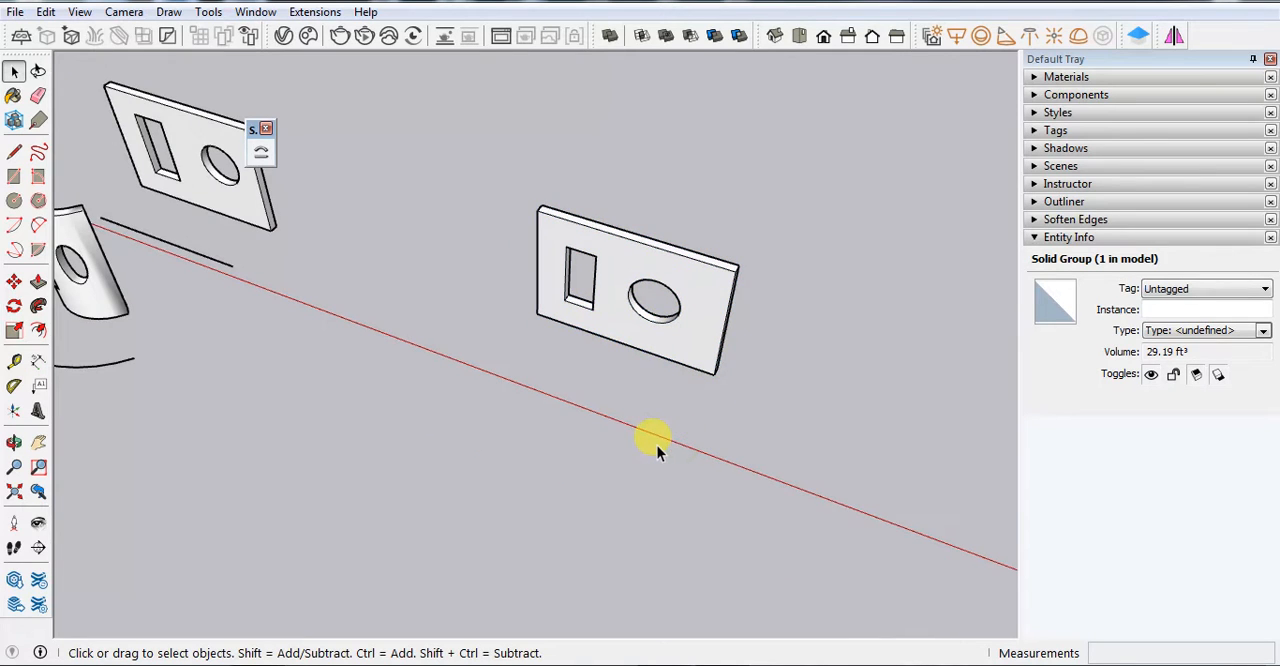
Draw a 10' line along the panel's lower front edge from corner to corner
scroll(384, 322, "down", 2)
scroll(388, 338, "down", 1)
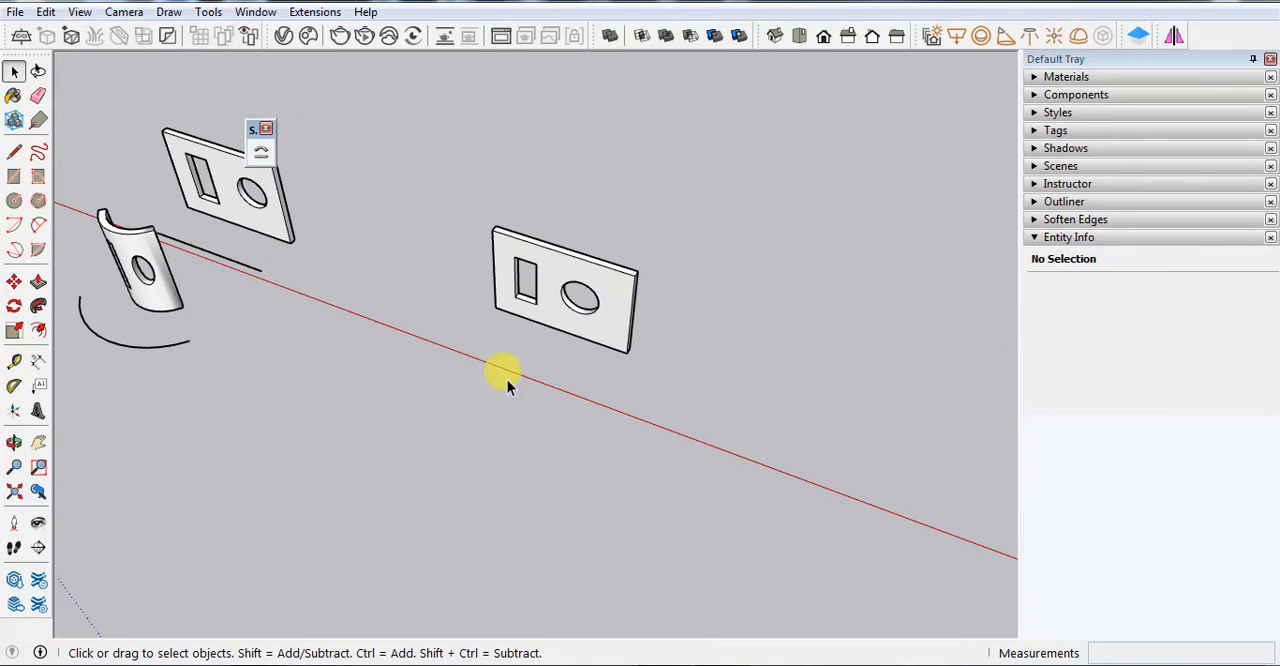
key("l")
scroll(535, 340, "up", 5)
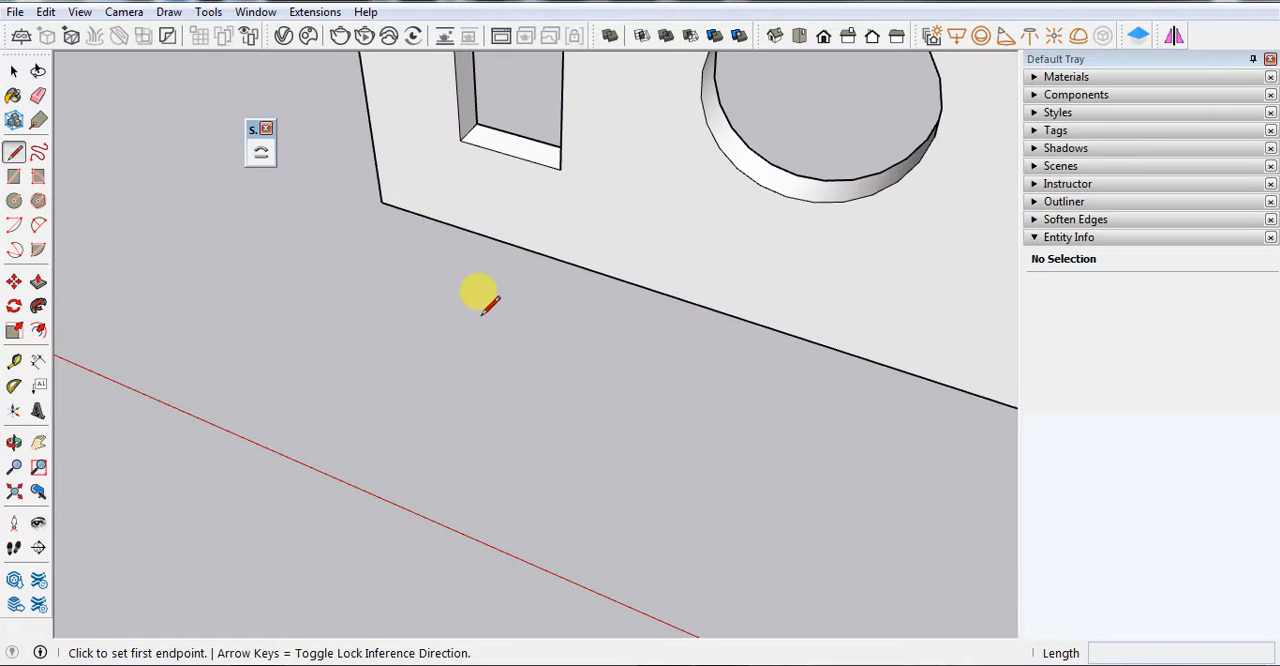
left_click(390, 205)
scroll(385, 195, "down", 3)
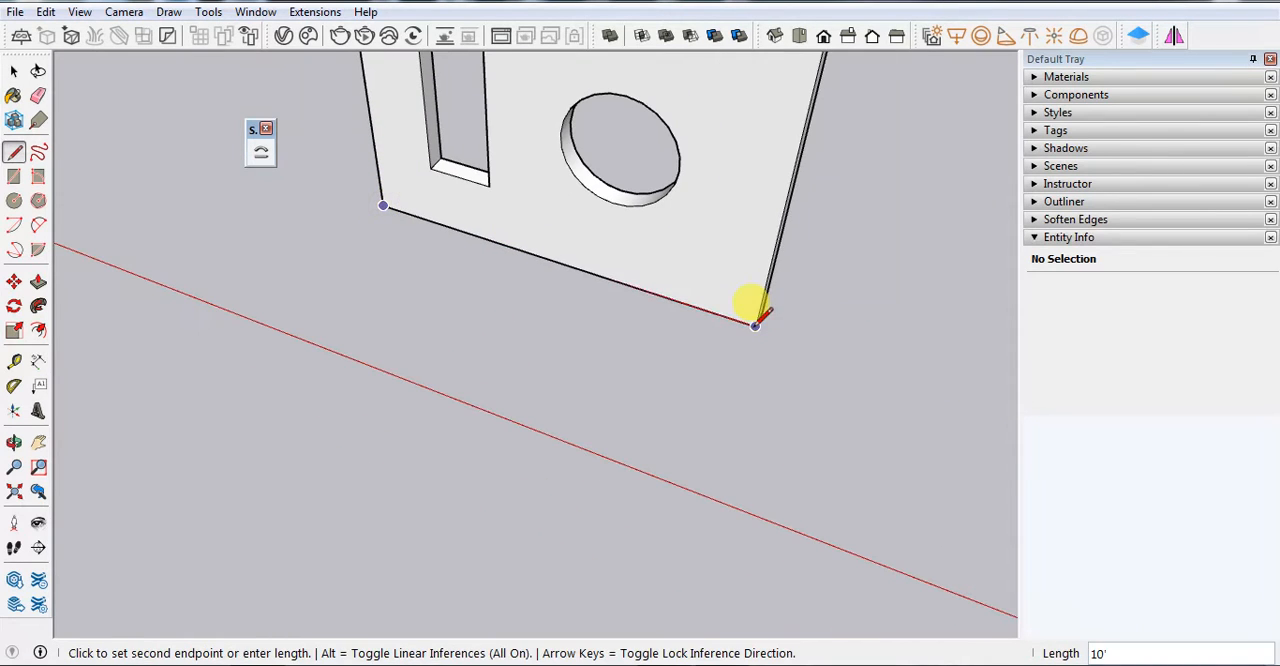
scroll(750, 315, "down", 1)
scroll(750, 328, "down", 1)
key("space")
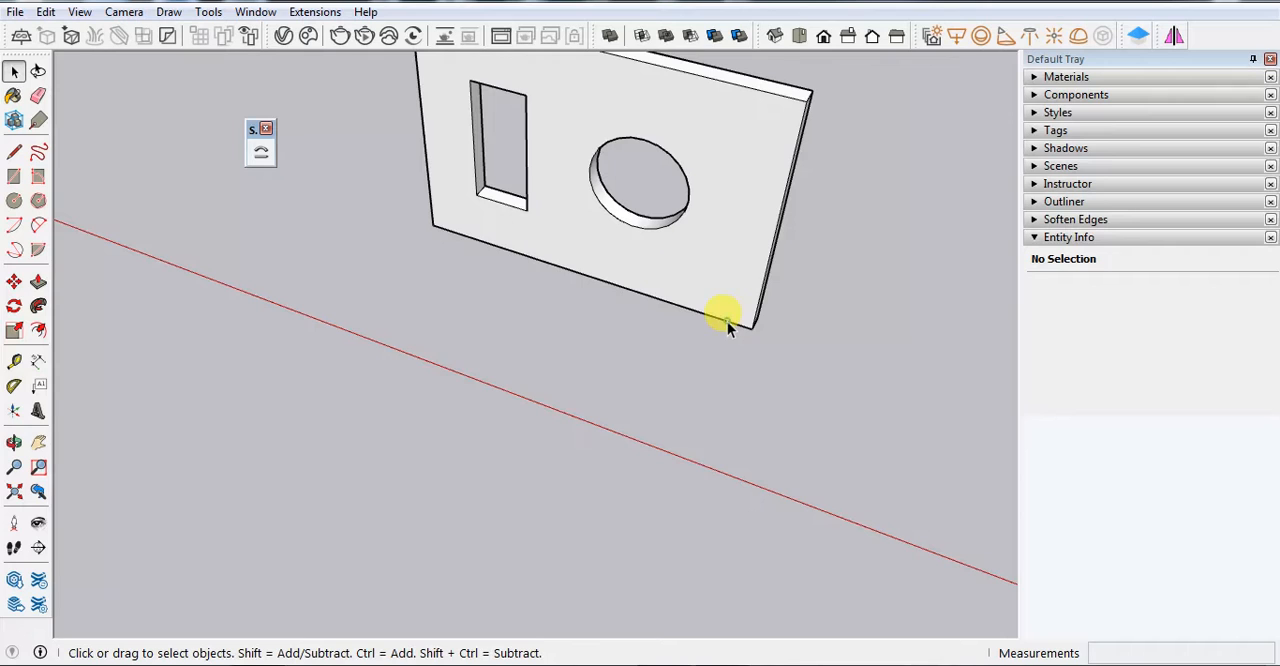
Copy the 10' edge line about 6' 10" in front of the panel along the green axis
left_click(727, 321)
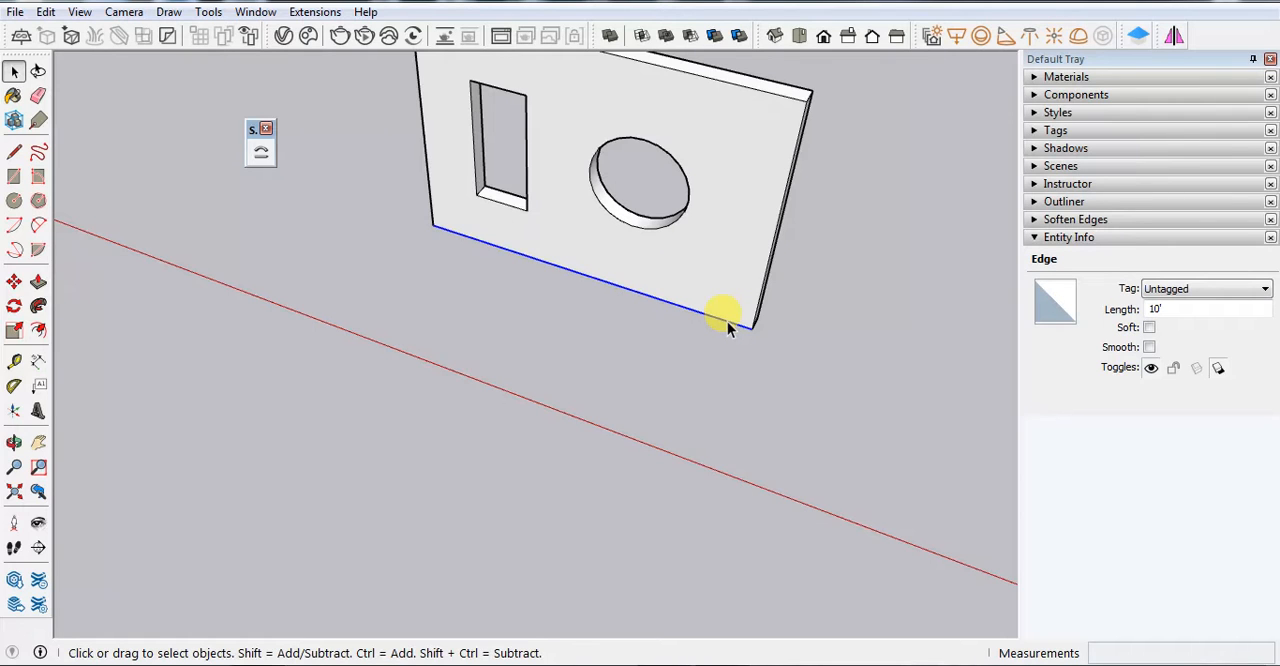
key("m")
key("ctrl")
left_click(750, 328)
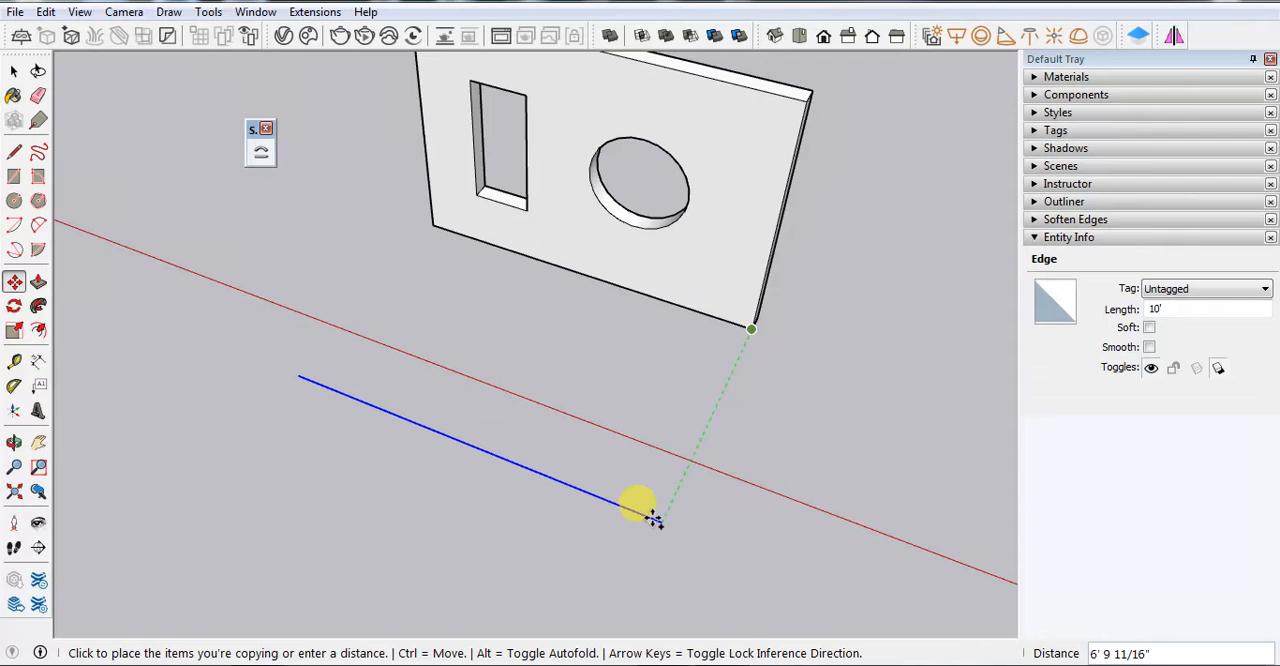
left_click(655, 519)
key("space")
scroll(650, 464, "down", 3)
left_click(746, 460)
scroll(531, 360, "down", 3)
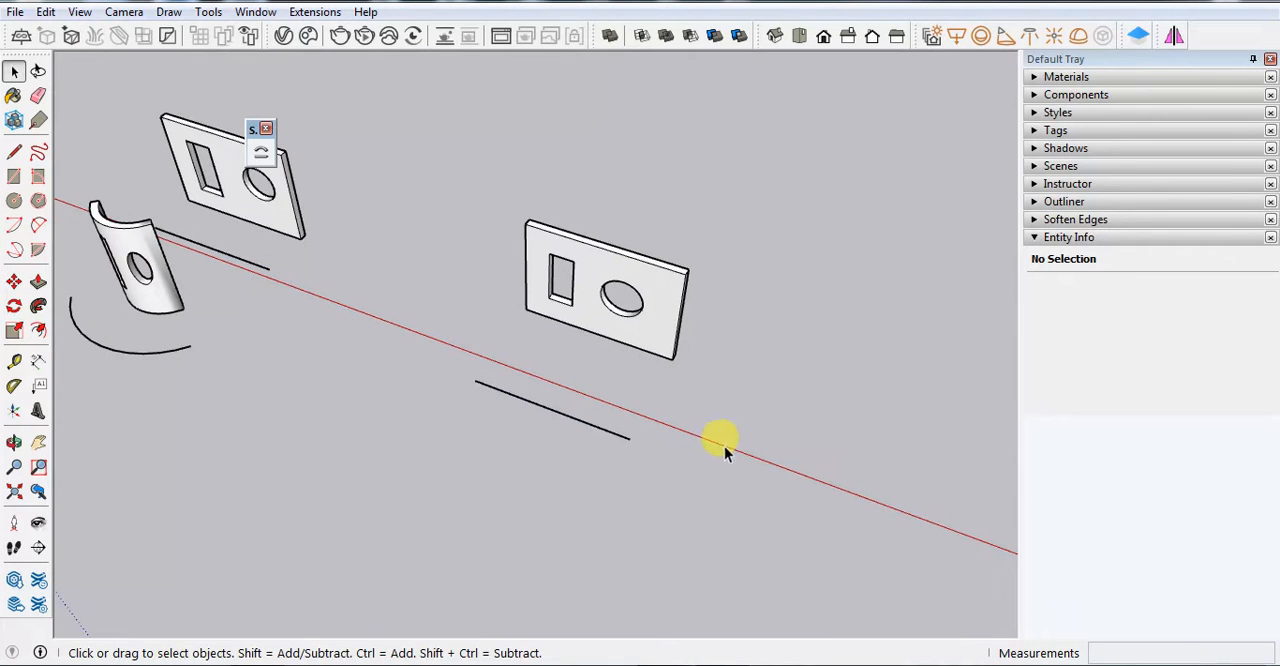
Draw a two-point arc between the copied line's endpoints, bulging away from the panel
scroll(660, 385, "down", 6)
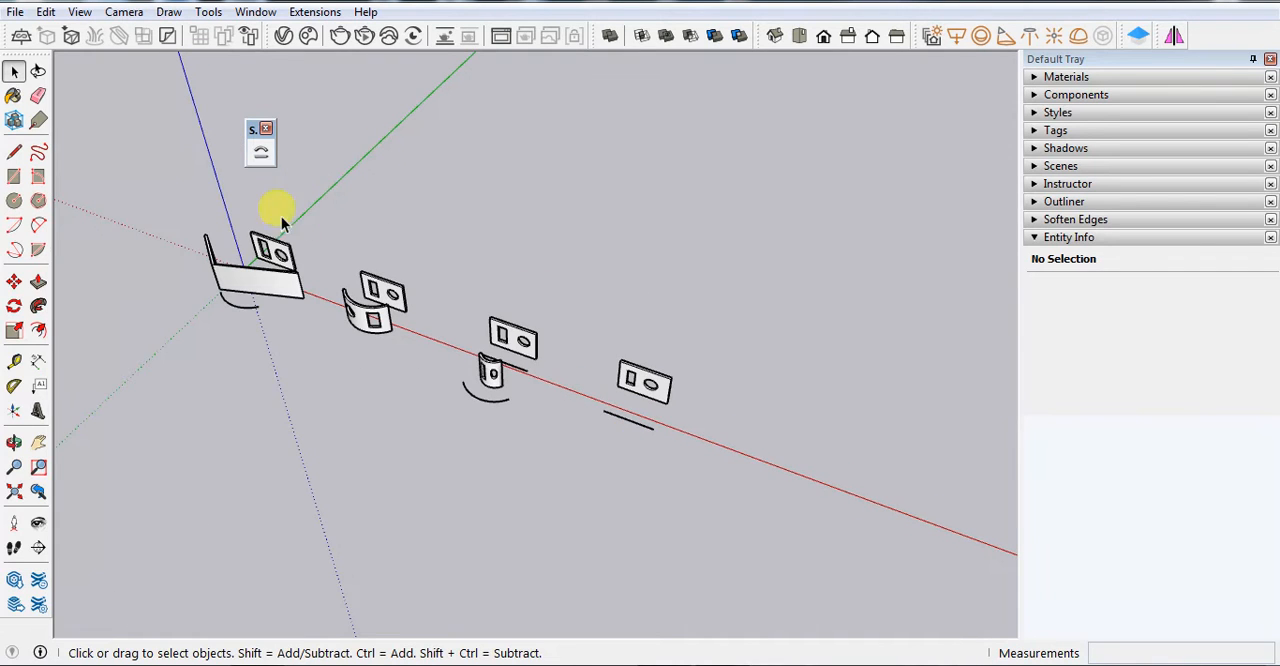
scroll(684, 459, "up", 5)
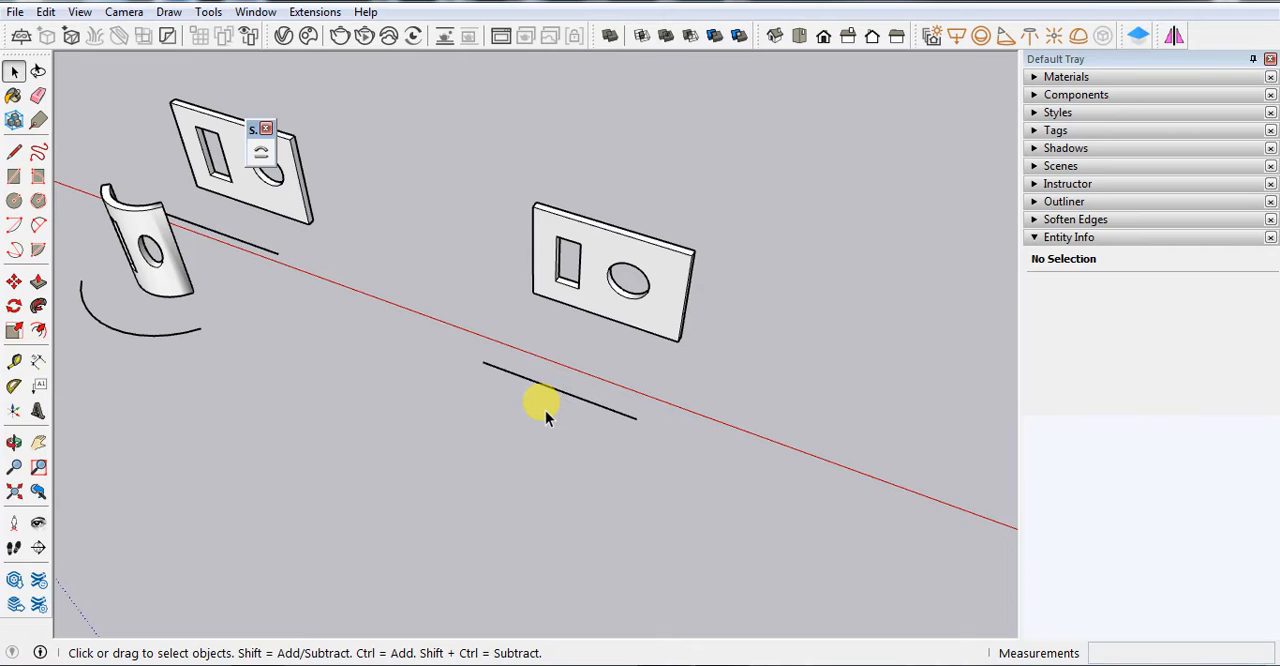
key("a")
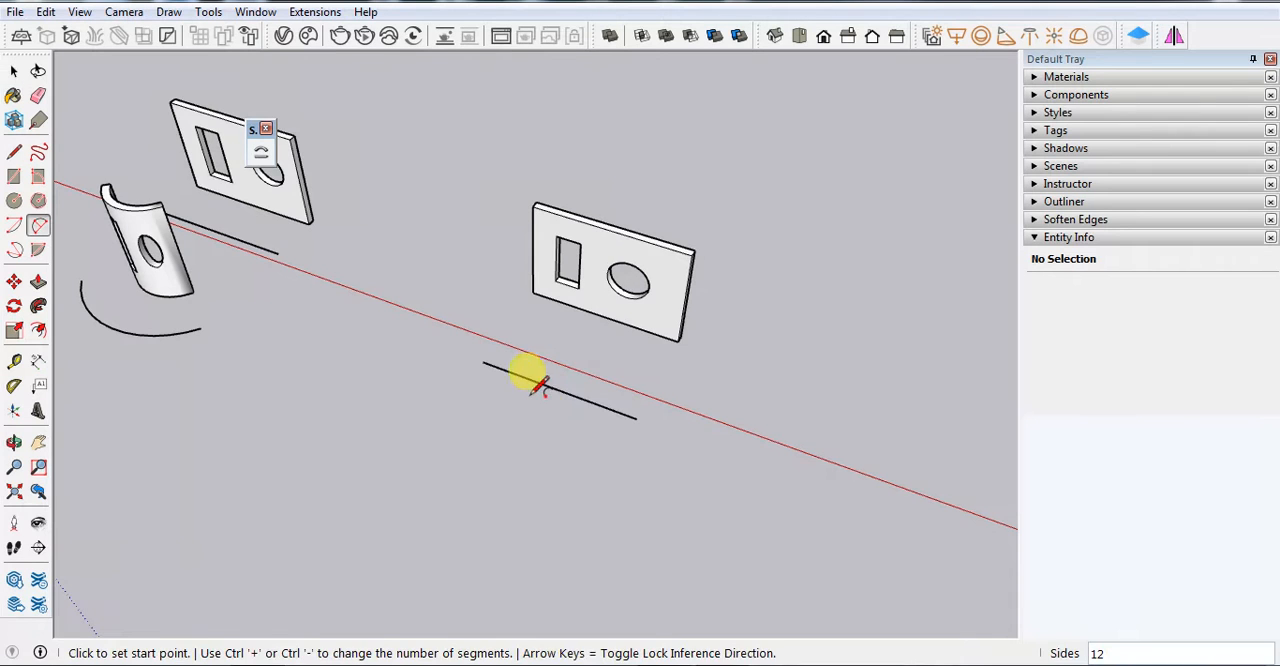
left_click(482, 362)
left_click(636, 418)
scroll(590, 390, "up", 3)
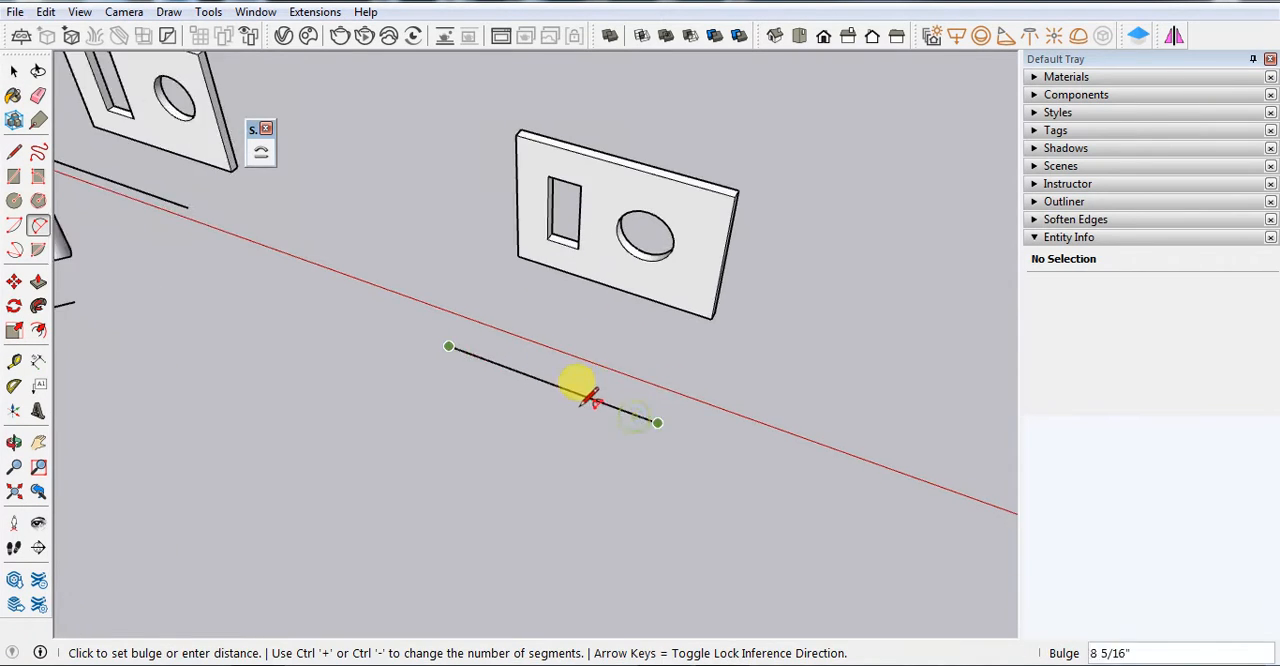
left_click(521, 420)
Erase the straight line joining the arc's endpoints in front of the panel, keeping only the arc
key("e")
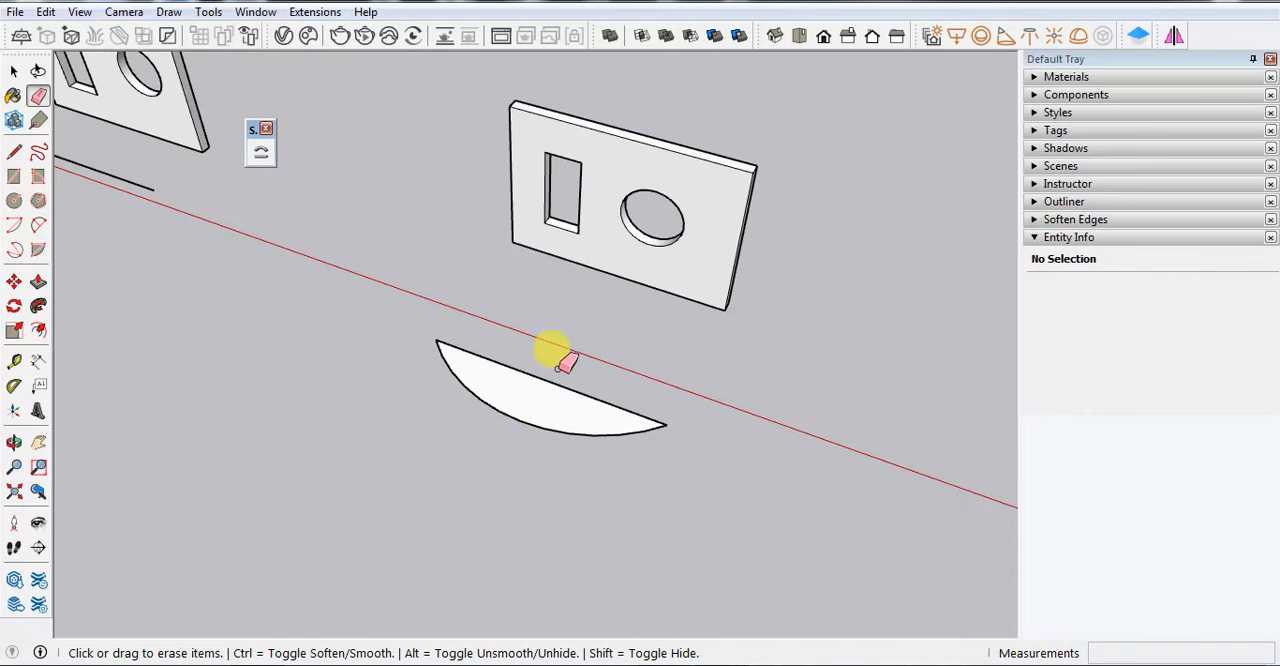
left_click_drag(545, 374, 533, 400)
key("space")
scroll(638, 440, "down", 3)
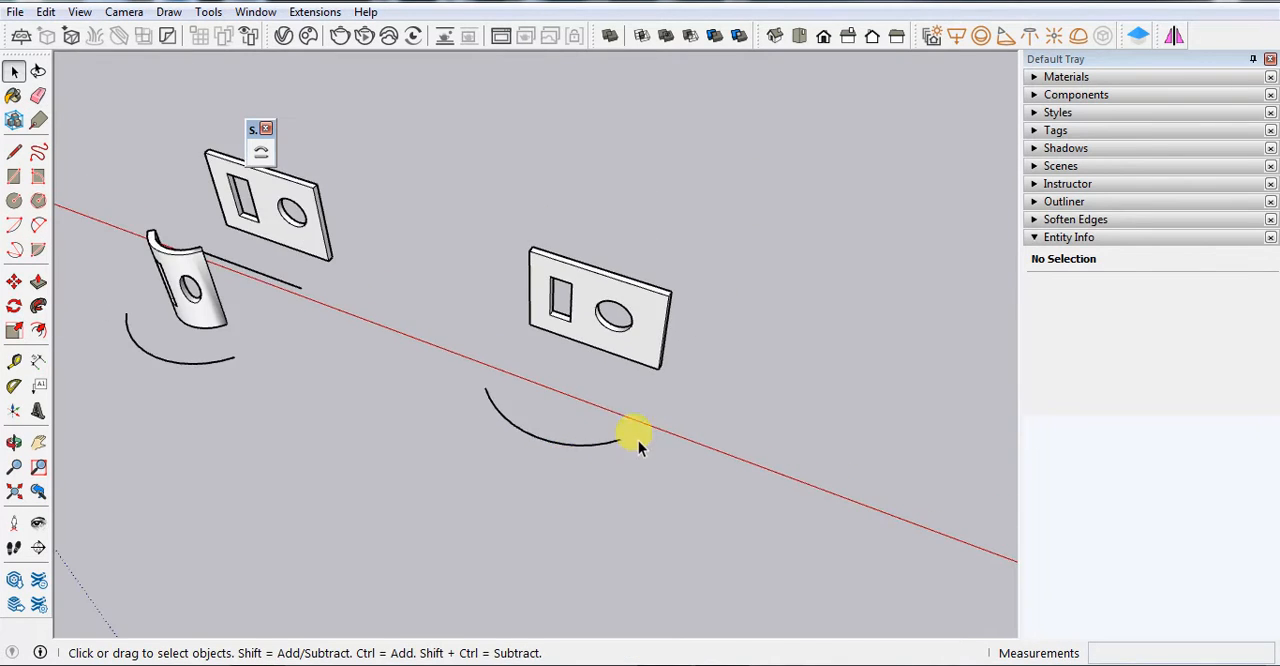
Copy the panel with its edge line and arc along the red axis by about 27' 10", and array it as 2x
scroll(625, 290, "up", 2)
left_click(639, 255)
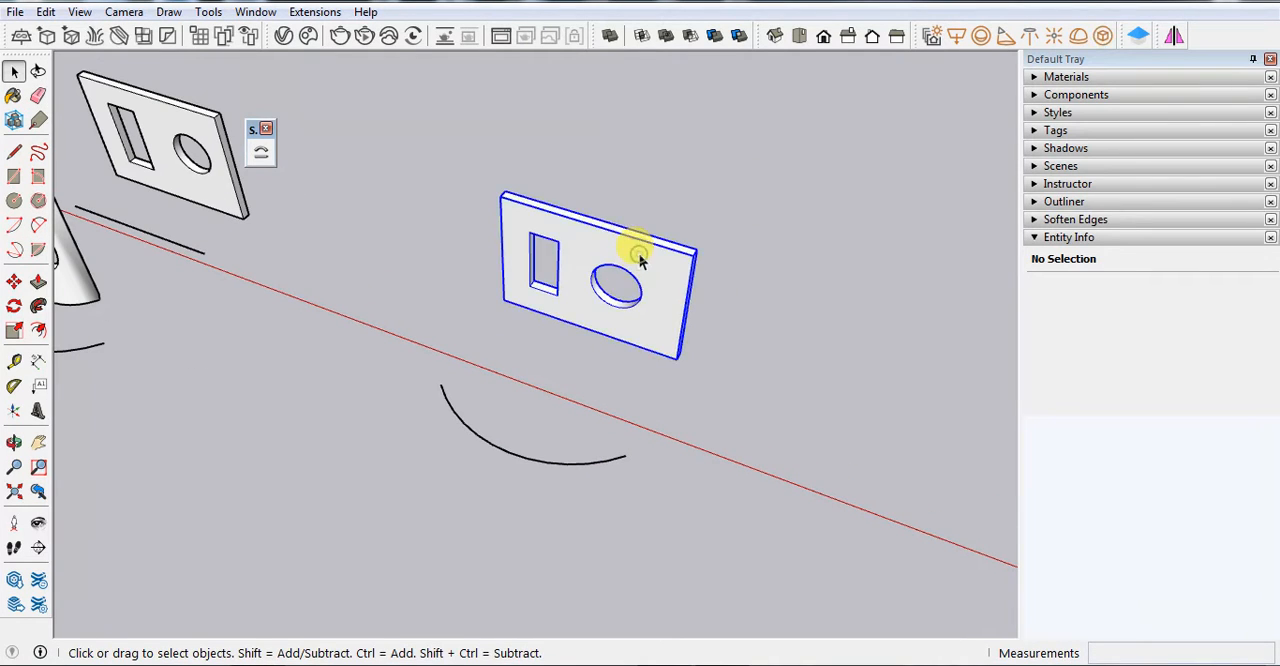
scroll(608, 384, "down", 2)
left_click_drag(766, 491, 466, 246)
key("m")
scroll(466, 272, "down", 3)
key("ctrl")
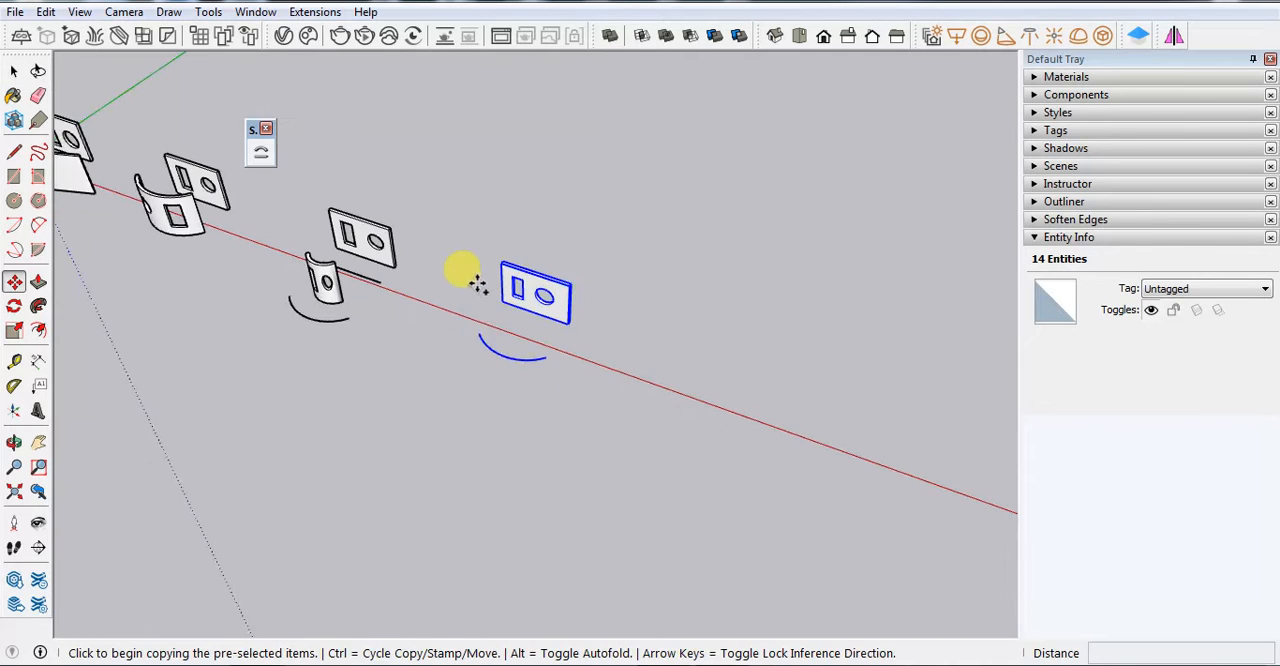
left_click(487, 346)
left_click(681, 414)
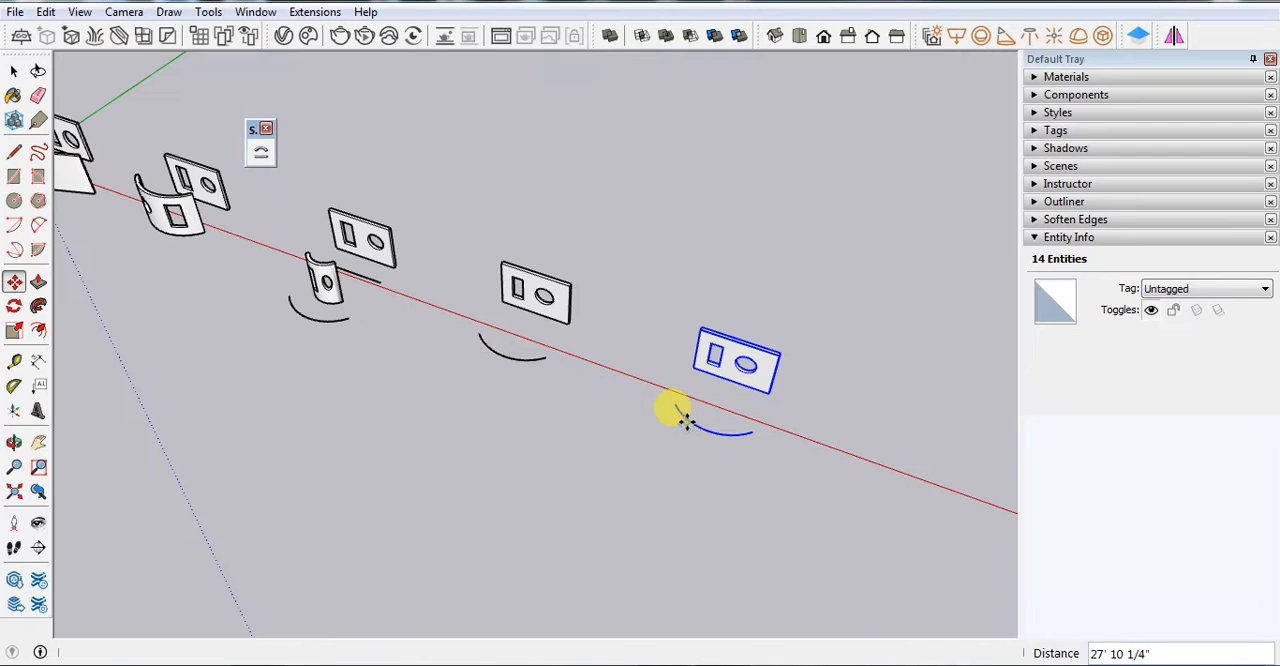
key("Return")
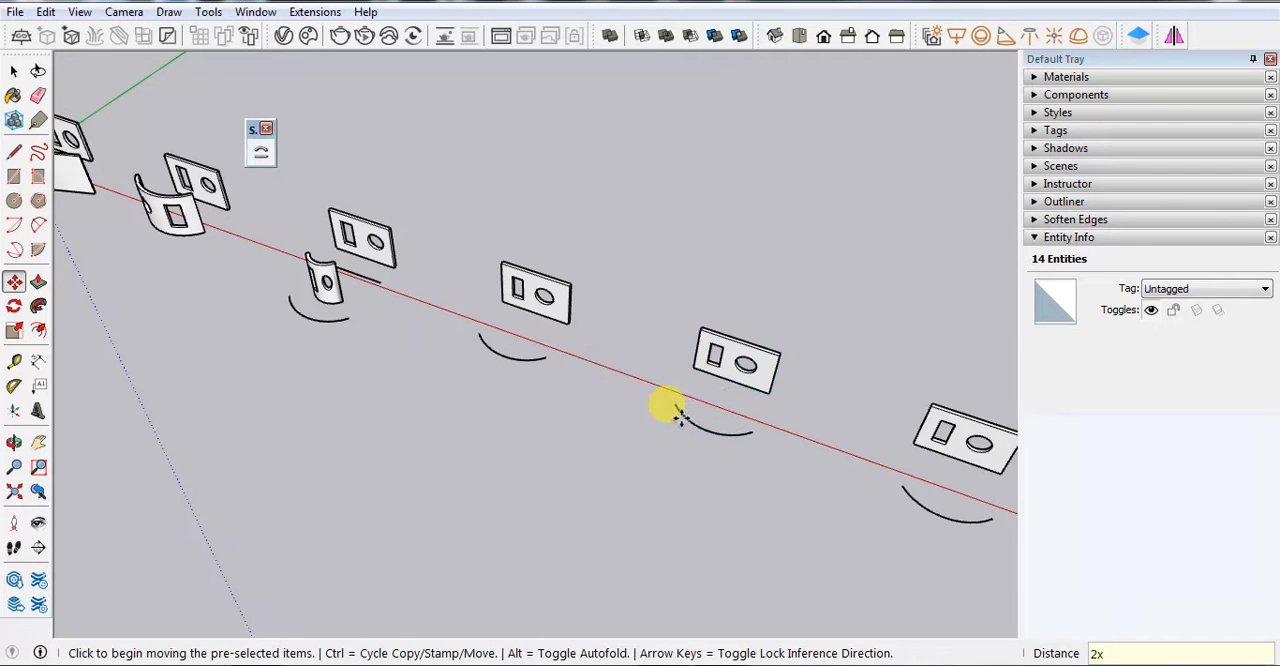
Bend the original panel group with Shape Bender, using its lower front edge line as the base and the arc as the curve
key("space")
scroll(521, 287, "up", 4)
left_click(521, 287)
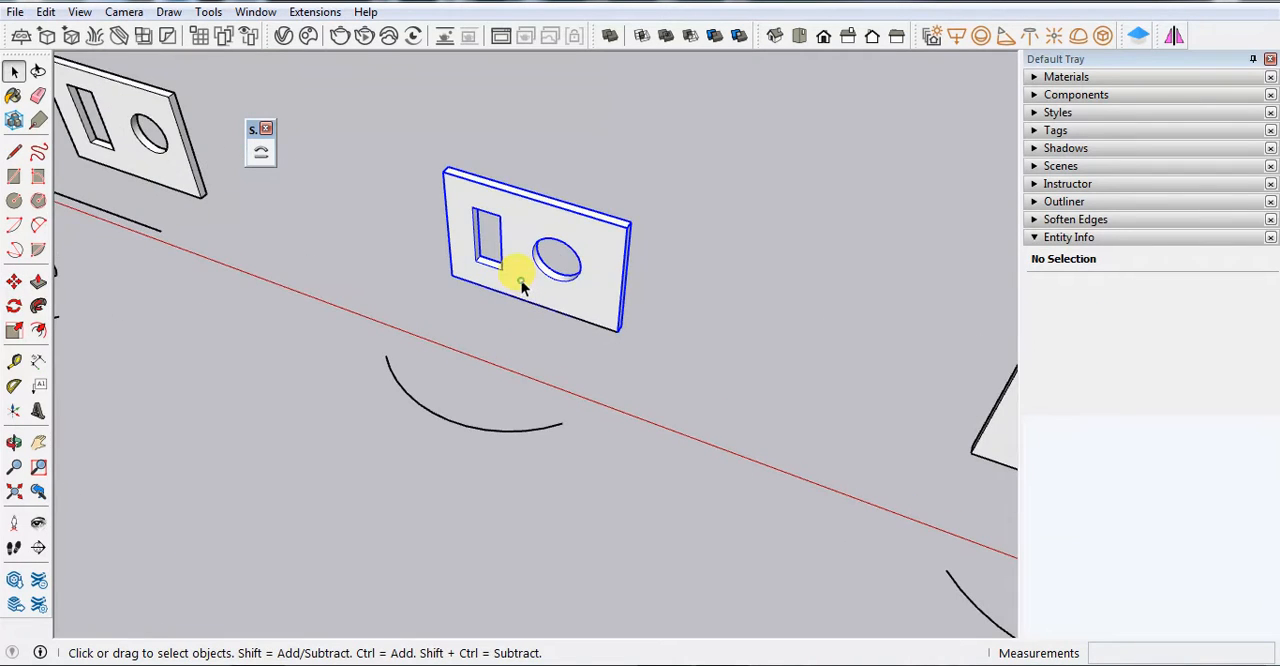
left_click(261, 154)
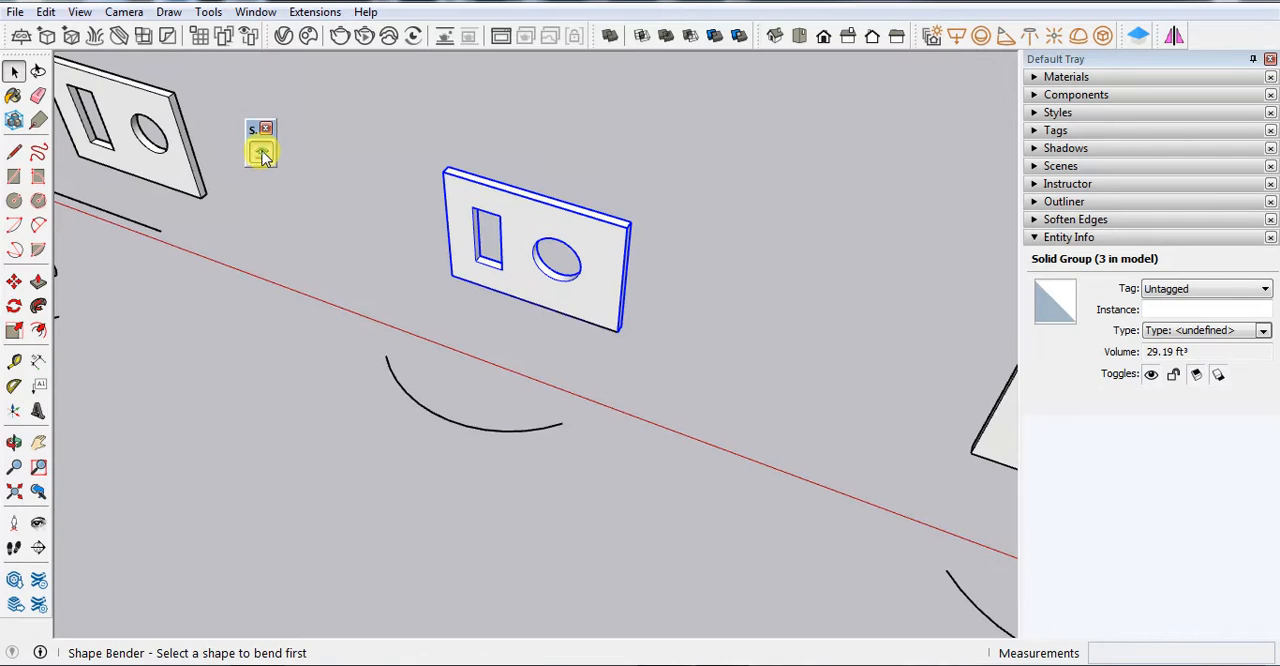
left_click(490, 292)
scroll(445, 290, "up", 3)
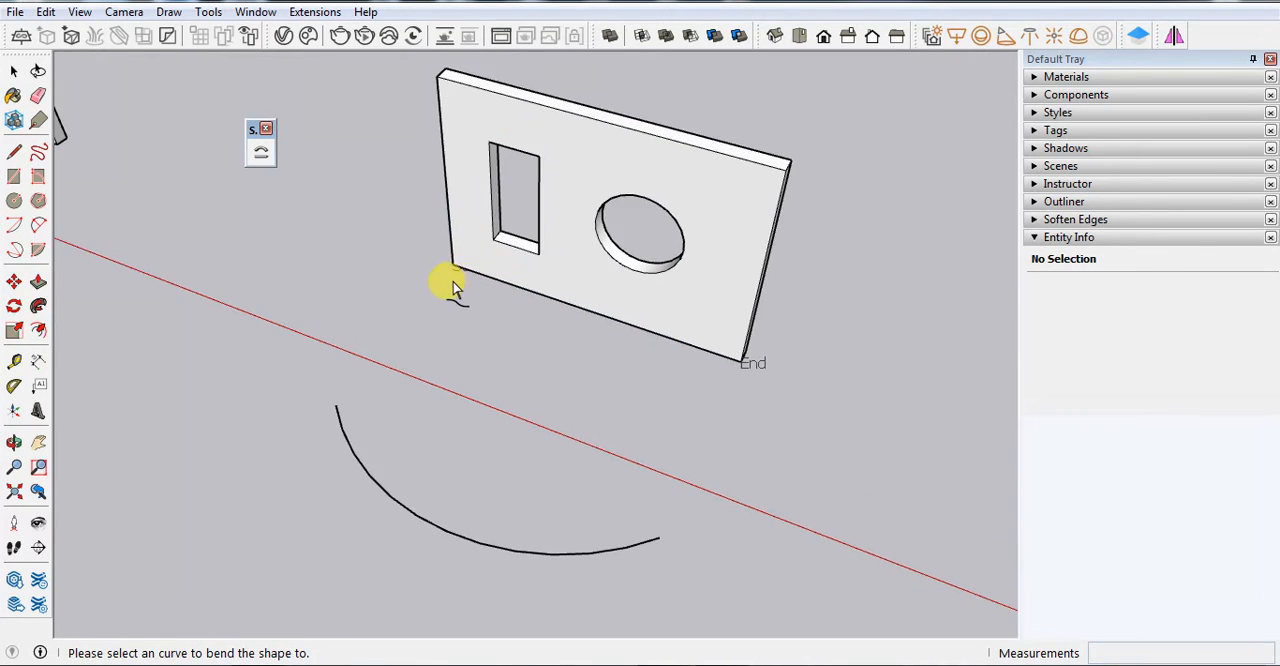
scroll(726, 372, "down", 2)
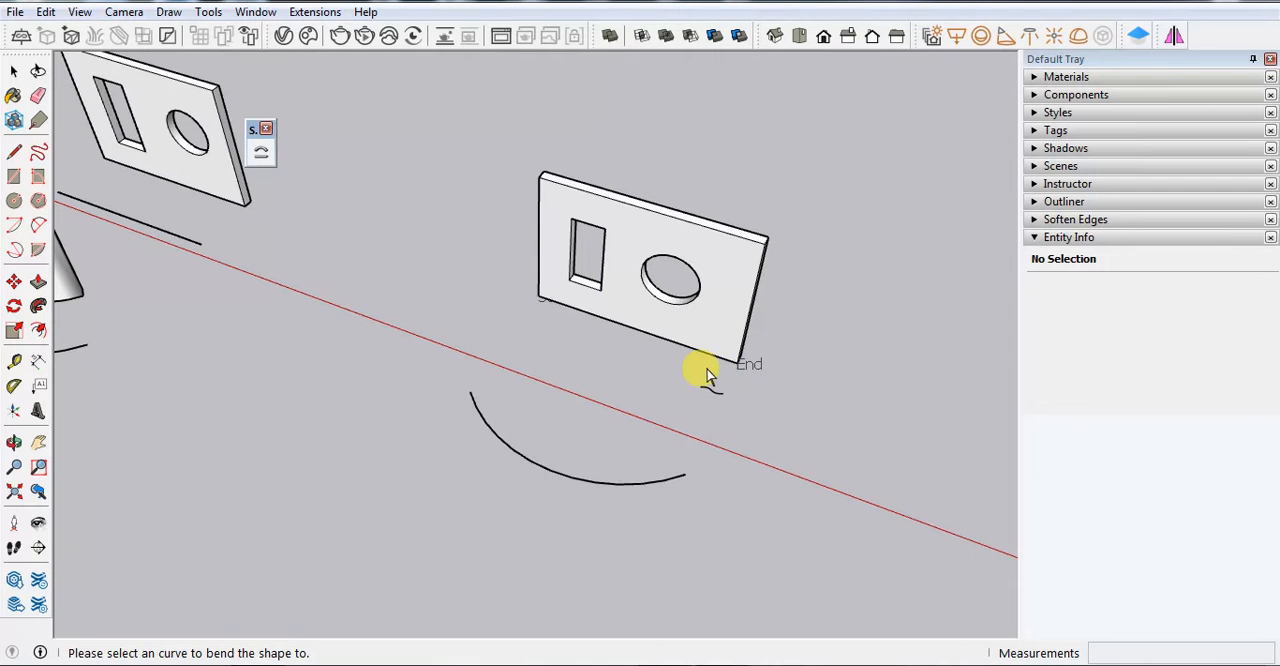
left_click(561, 478)
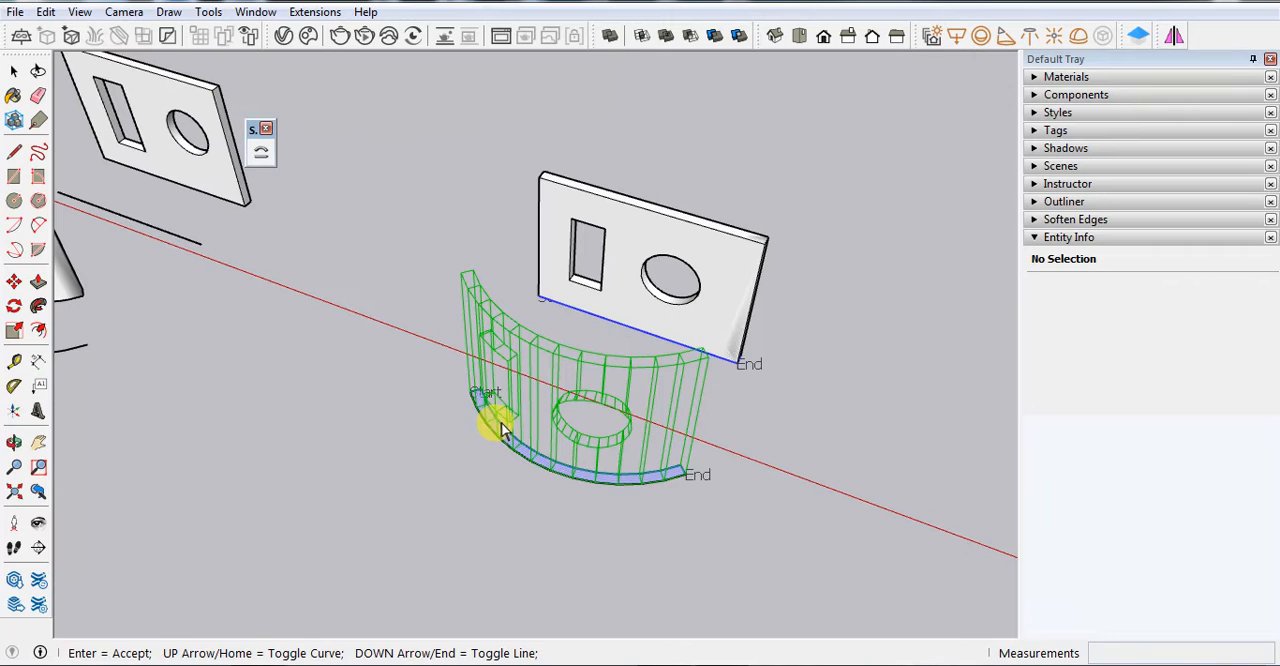
key("Return")
scroll(493, 420, "down", 3)
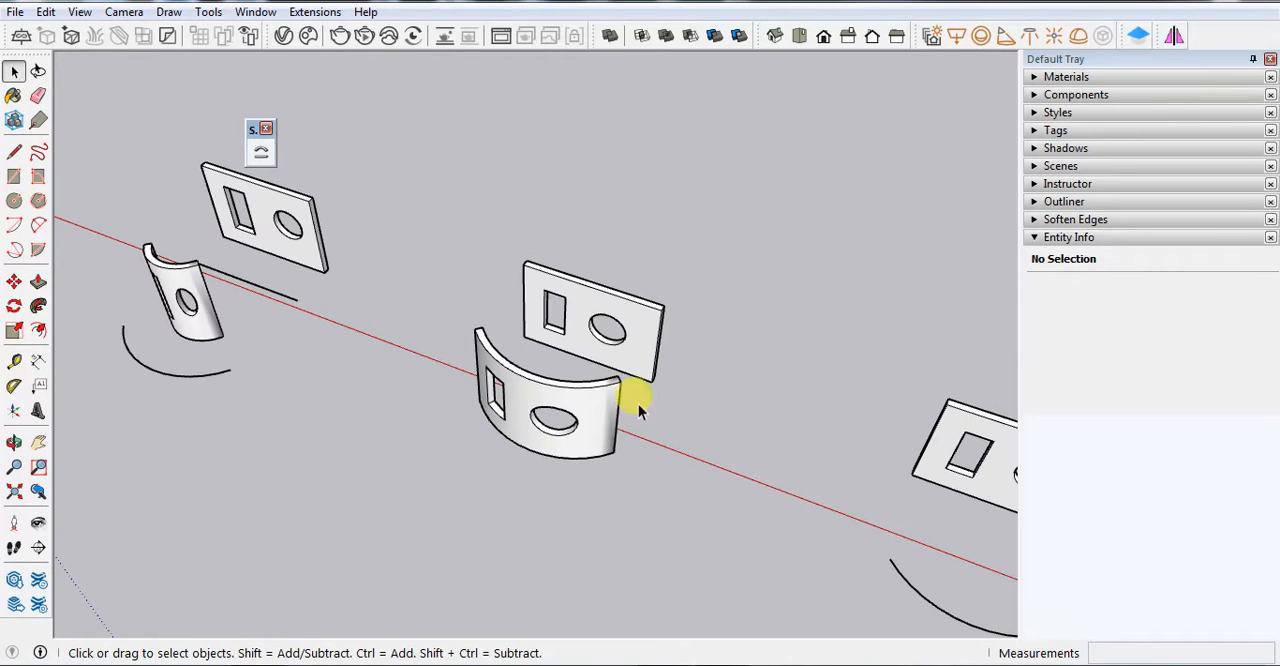
Compare the new curved panel with the earlier bent examples, their base lines and arcs, and the remaining unbent copies
scroll(515, 342, "down", 4)
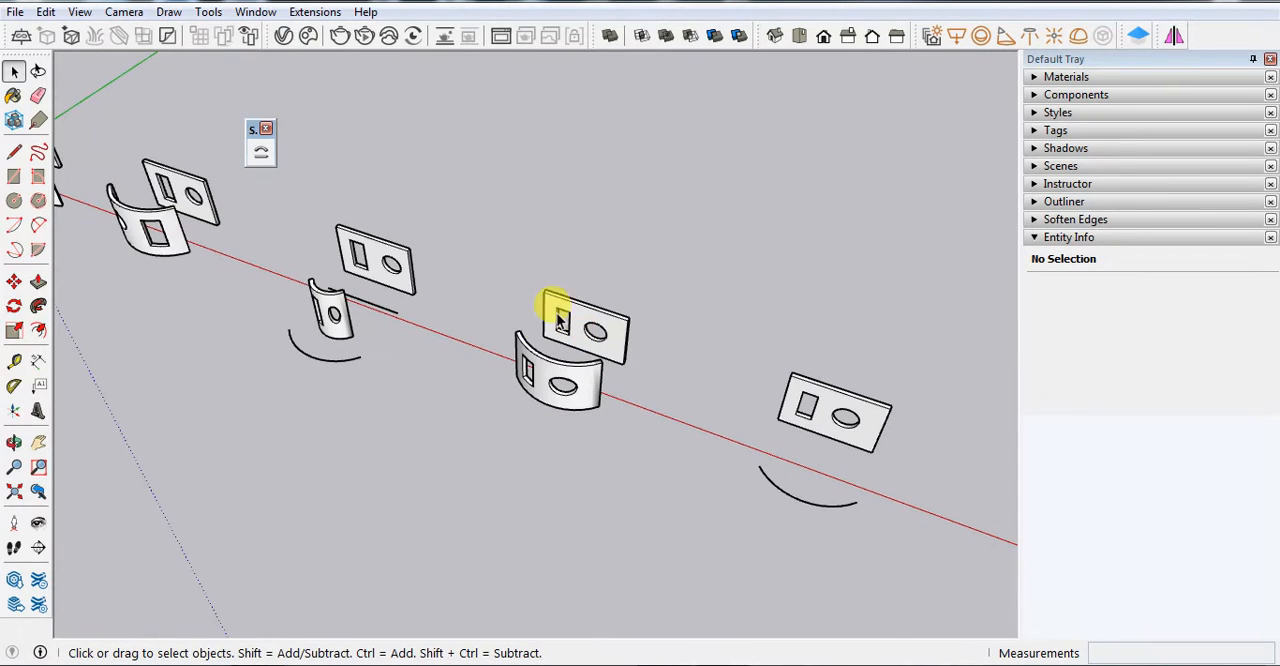
scroll(366, 323, "down", 5)
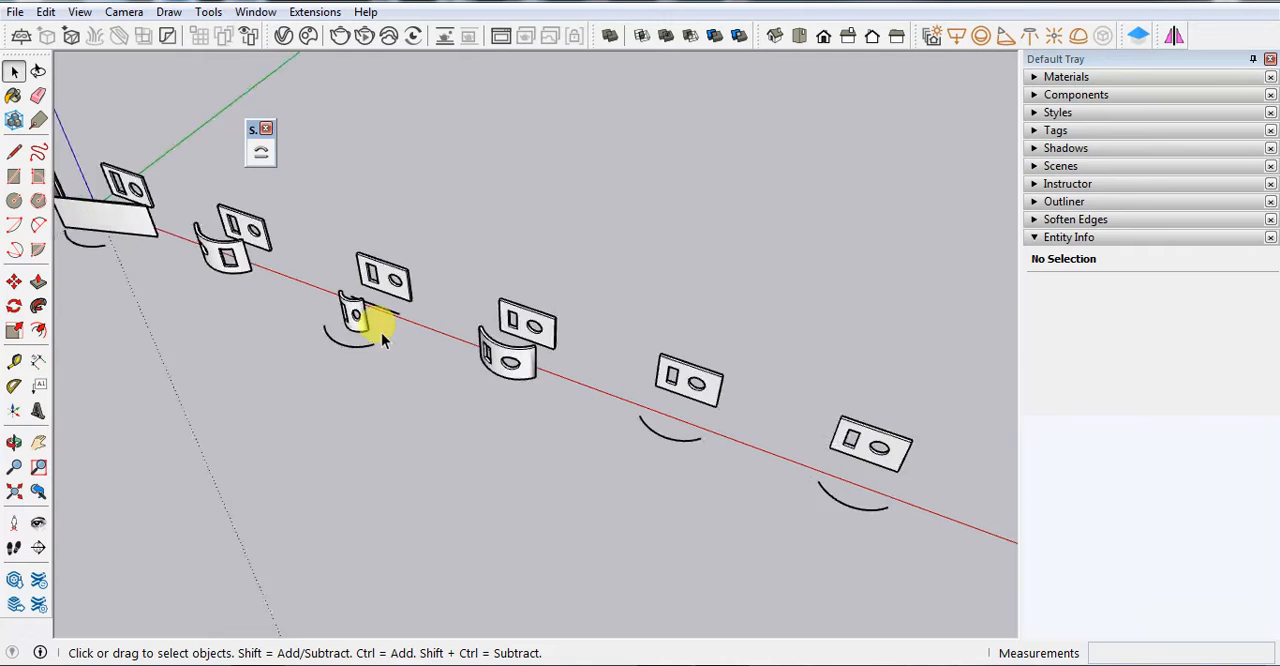
scroll(366, 386, "up", 6)
scroll(197, 280, "up", 2)
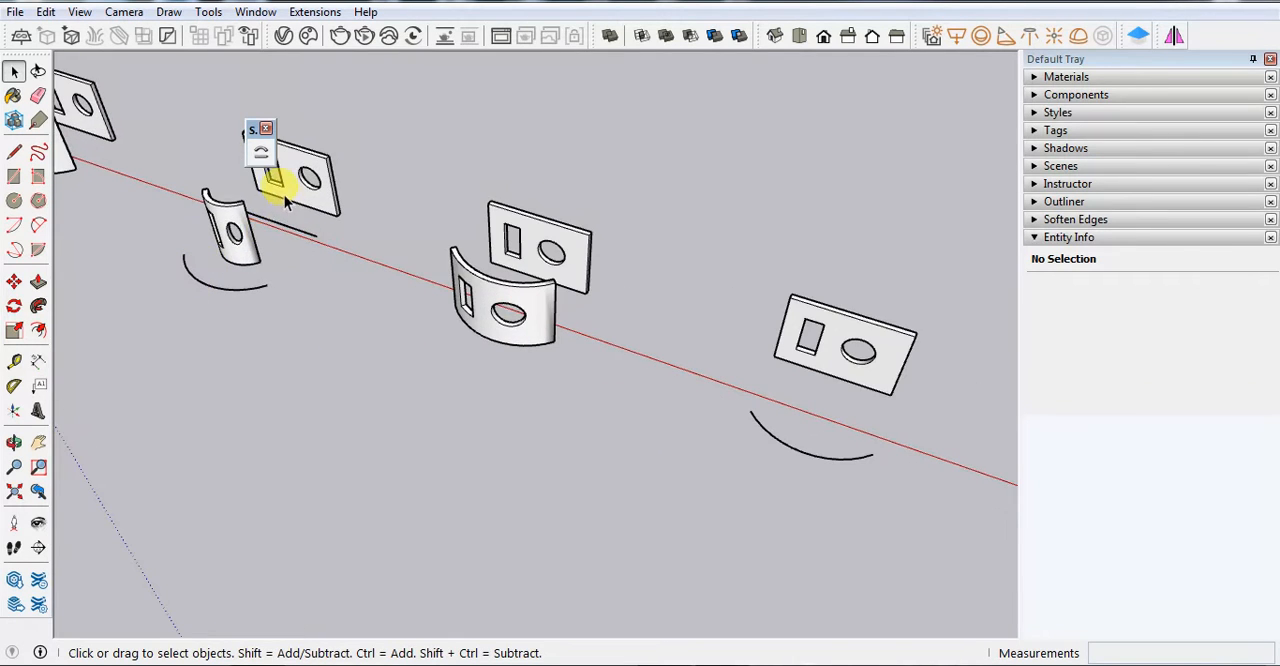
scroll(288, 195, "down", 3)
scroll(187, 268, "up", 6)
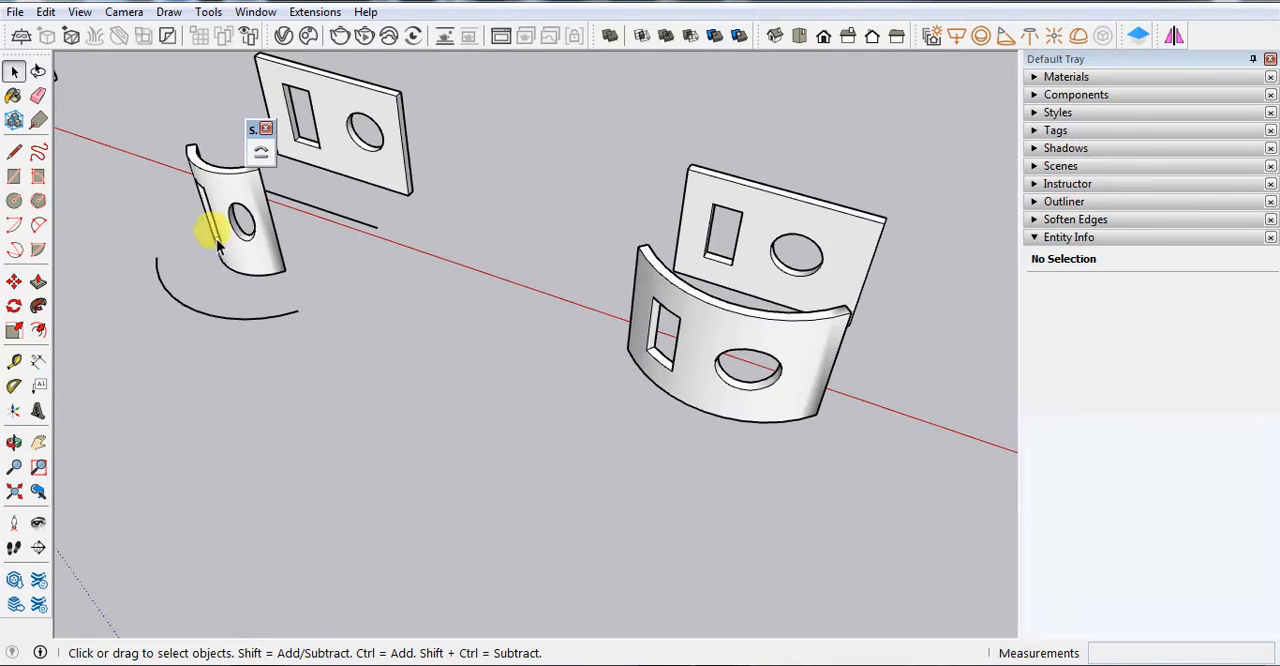
scroll(211, 284, "down", 4)
scroll(531, 349, "up", 6)
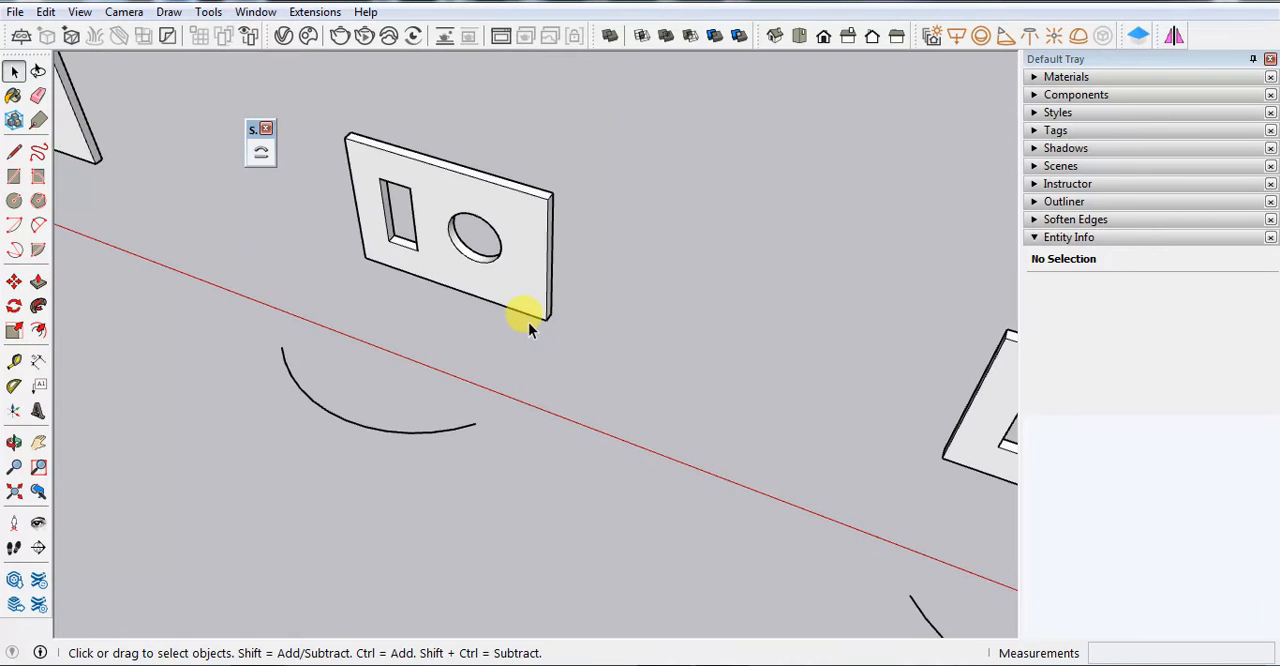
scroll(560, 327, "down", 5)
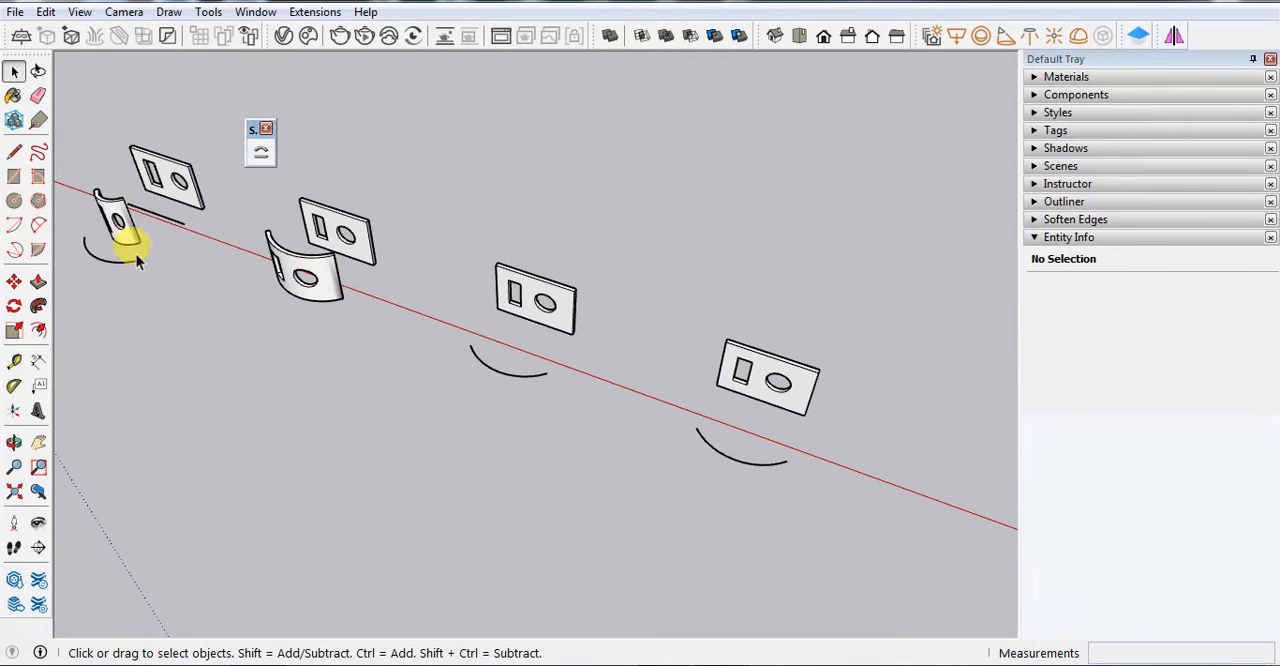
scroll(521, 366, "up", 6)
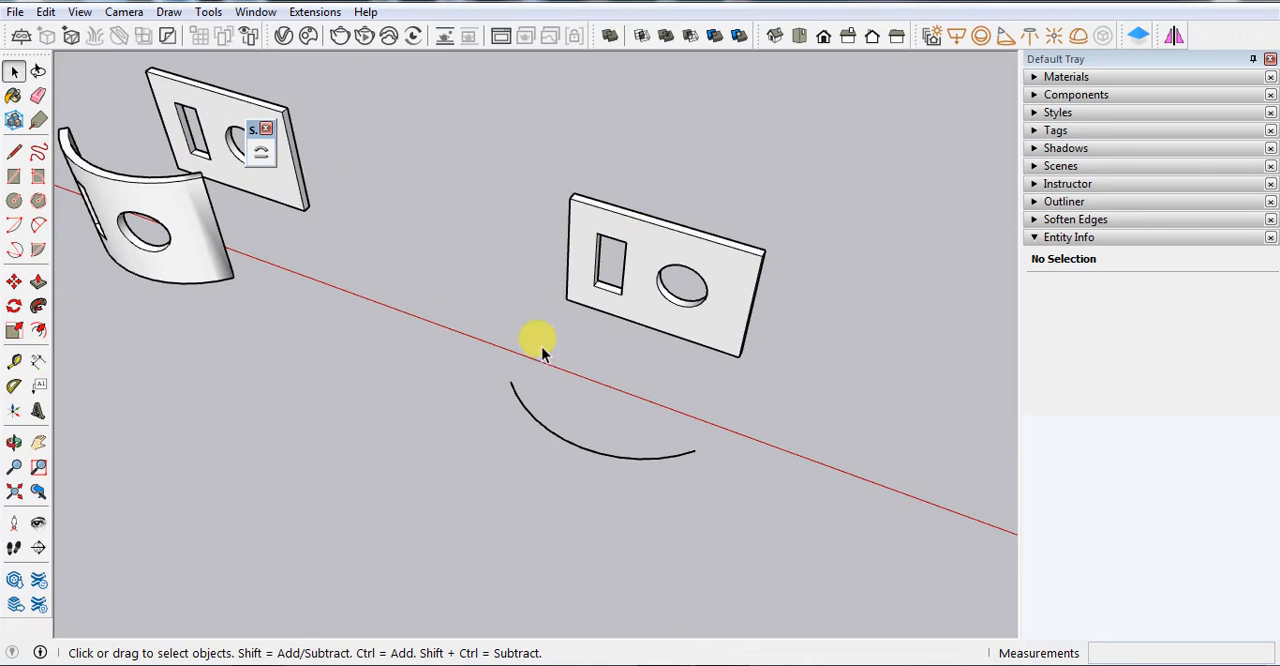
scroll(600, 310, "down", 3)
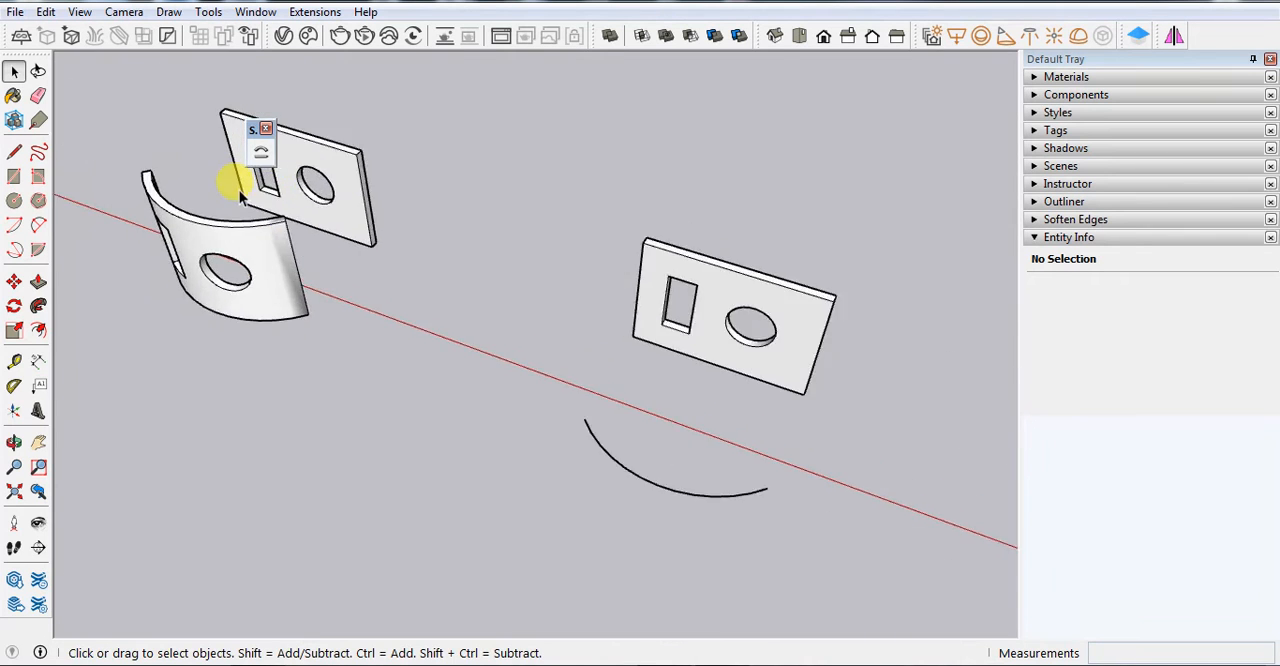
scroll(245, 205, "up", 6)
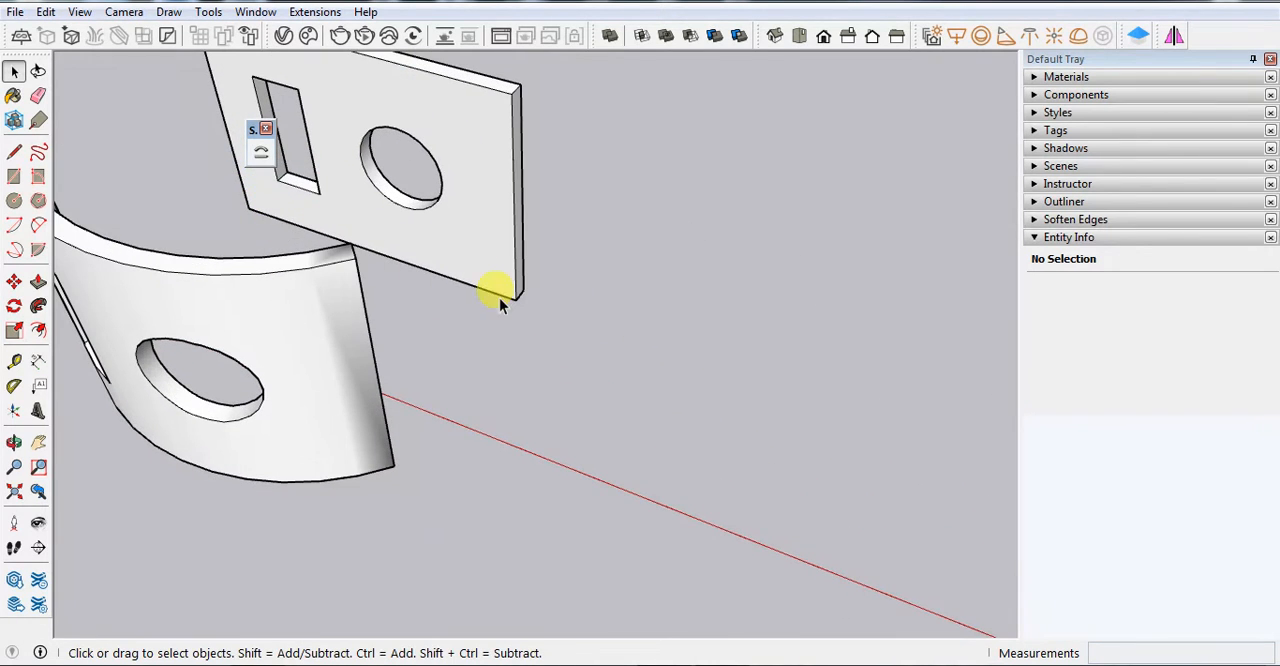
Move the 10' edge line of the first copied panel about 2' 3" out in front of the panel
scroll(271, 180, "down", 5)
scroll(666, 320, "up", 5)
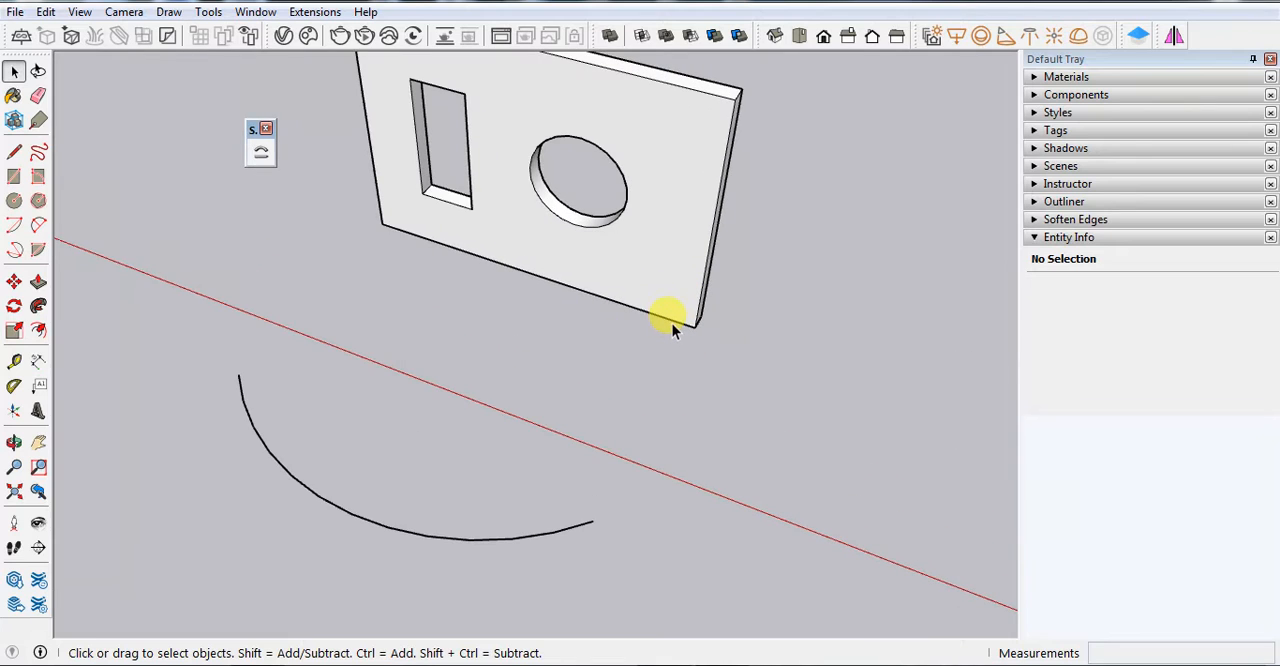
left_click(655, 312)
key("m")
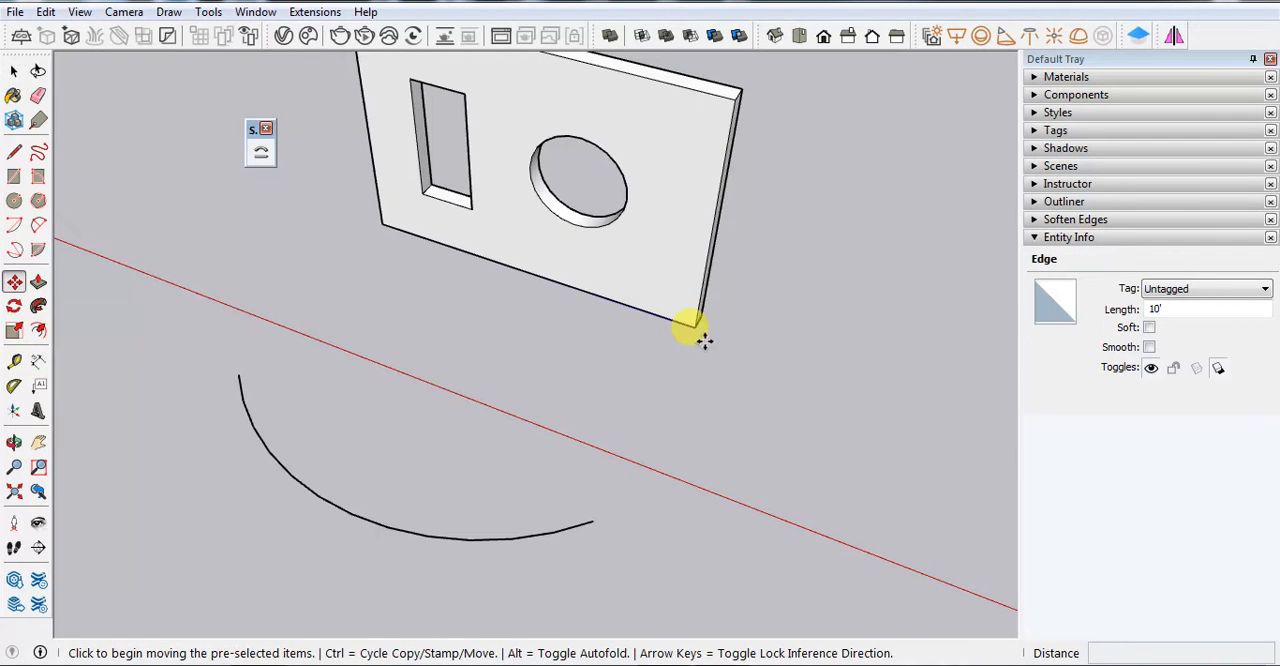
left_click(697, 330)
left_click(665, 383)
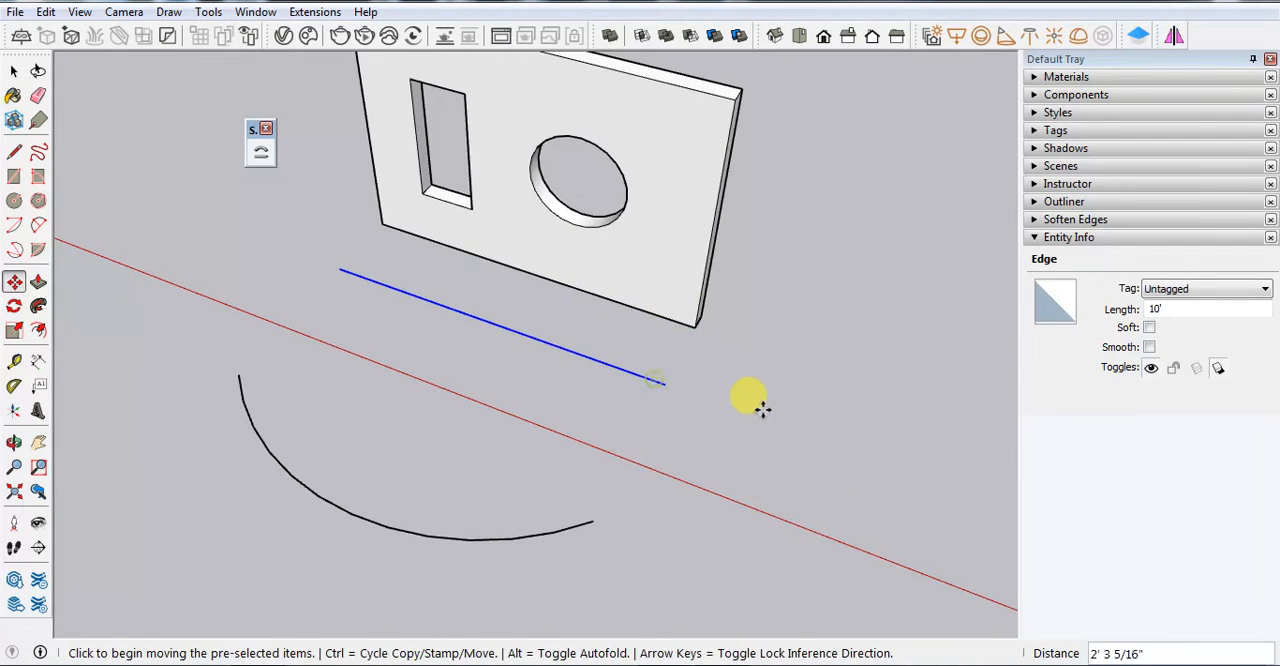
key("space")
left_click(752, 412)
Preview a Shape Bender bend of the first copied panel, using the offset line as the base and its arc as the curve
scroll(634, 294, "down", 3)
scroll(590, 310, "up", 3)
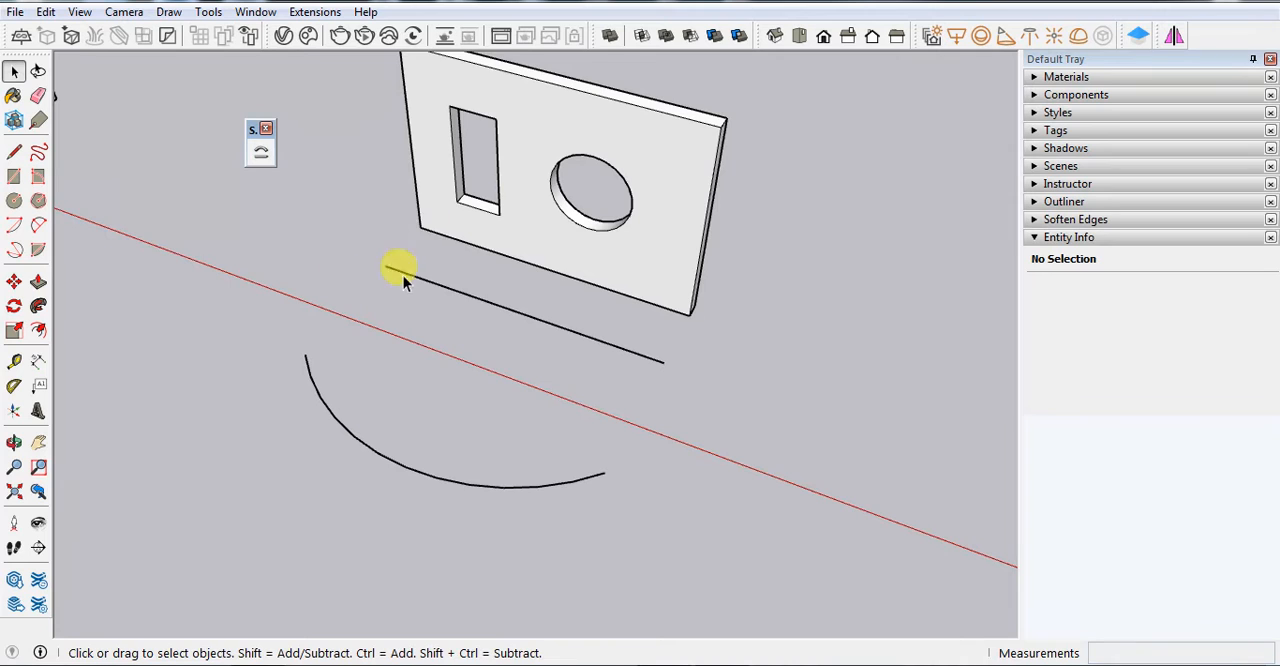
scroll(514, 320, "down", 3)
scroll(307, 285, "up", 1)
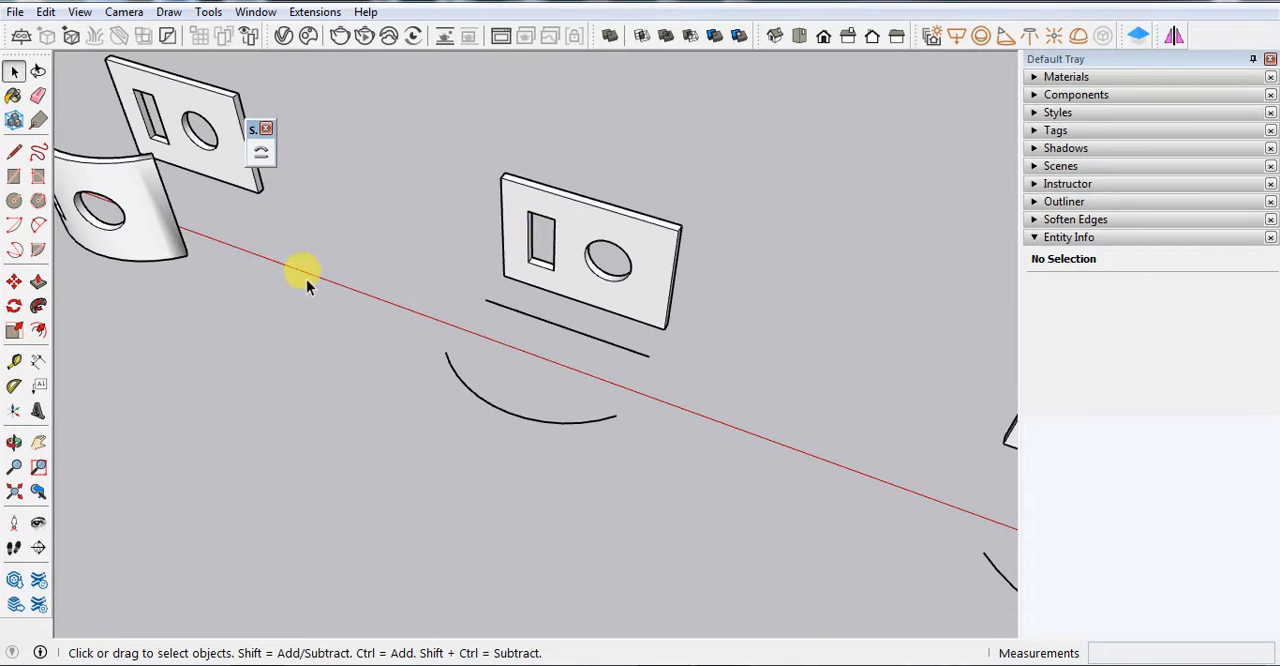
left_click(581, 230)
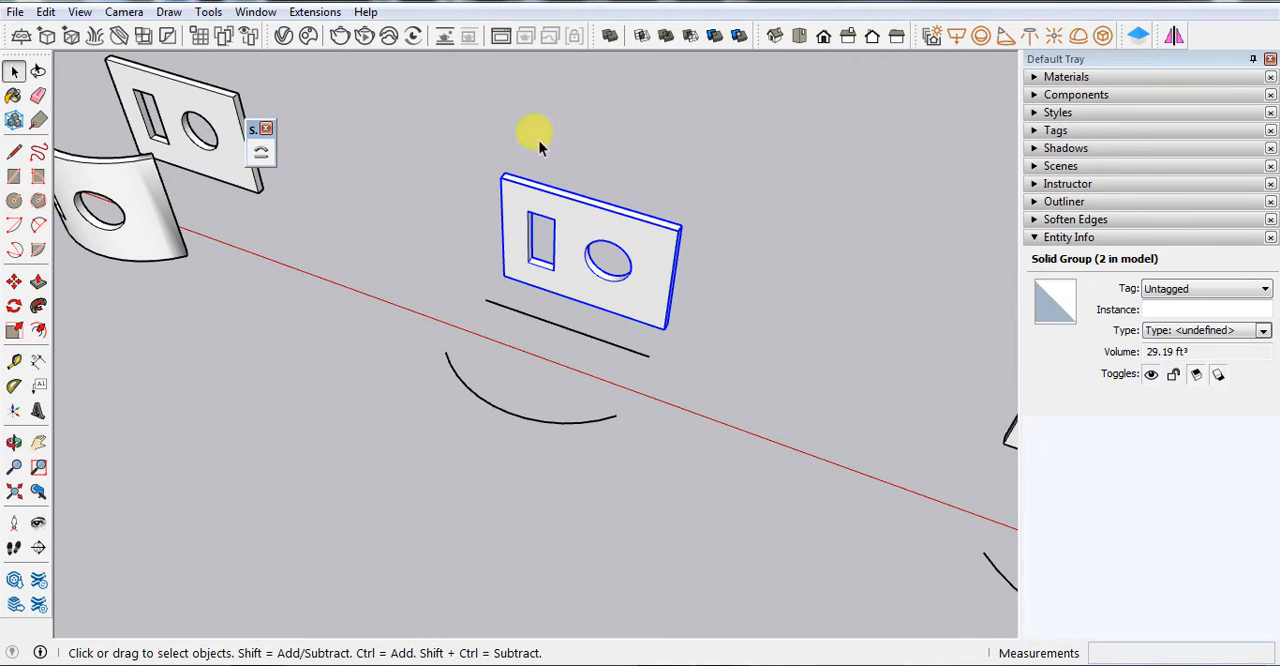
left_click(262, 157)
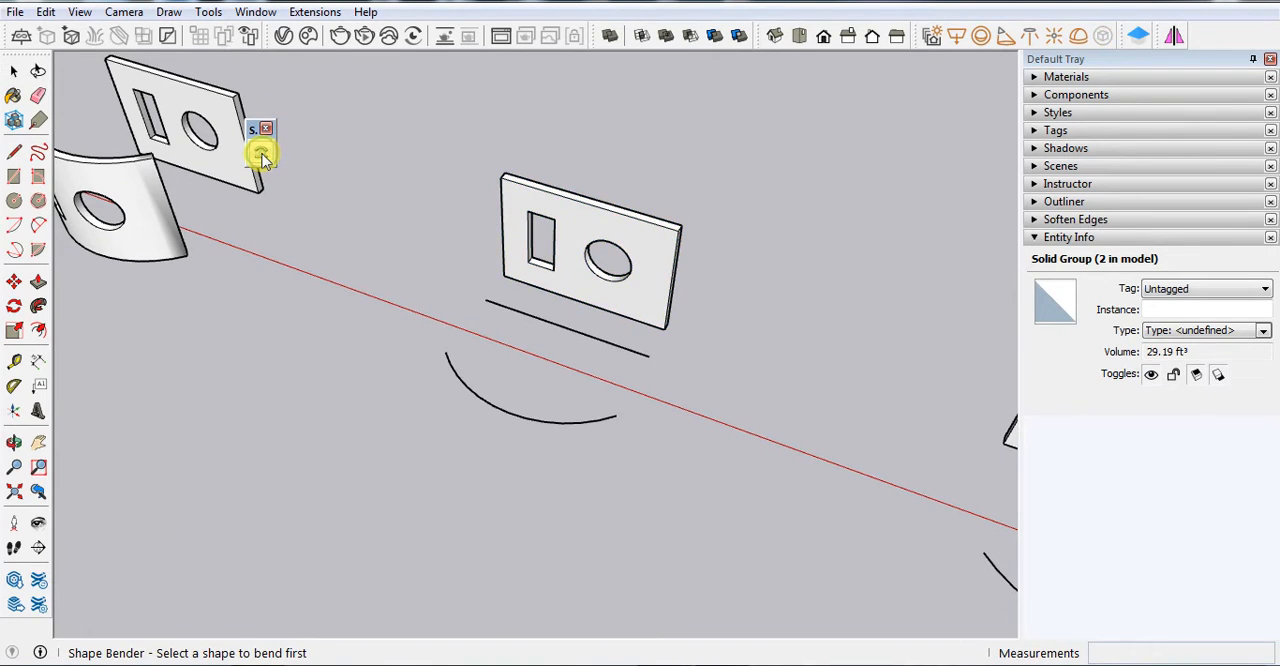
left_click(535, 322)
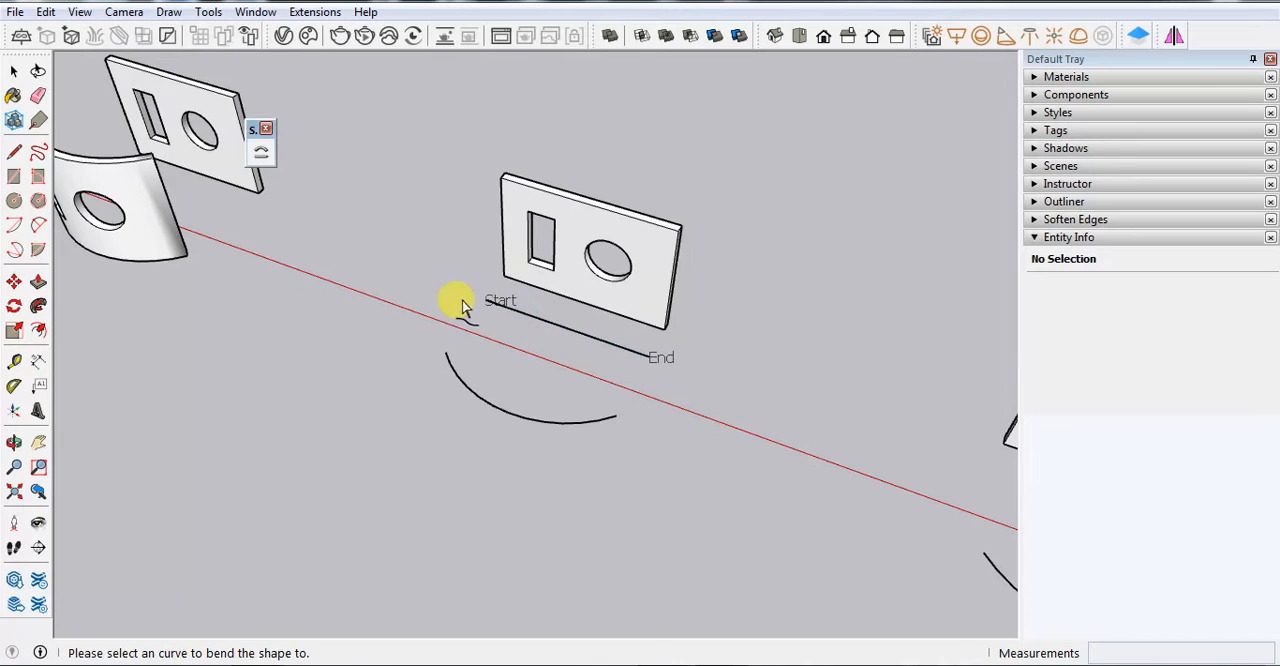
left_click(467, 395)
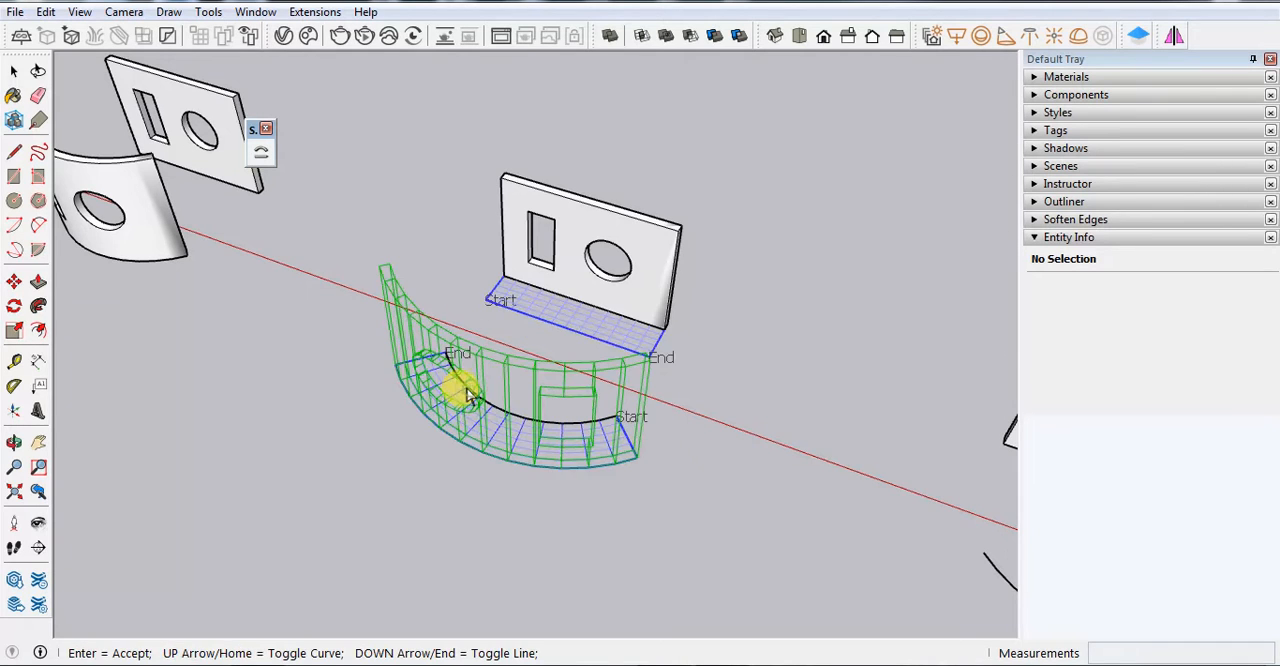
Examine the bend preview's offset from the arc against the base line's offset from the panel, including the Start and End markers
scroll(551, 509, "up", 3)
scroll(683, 446, "up", 3)
middle_click_drag(683, 446, 574, 486)
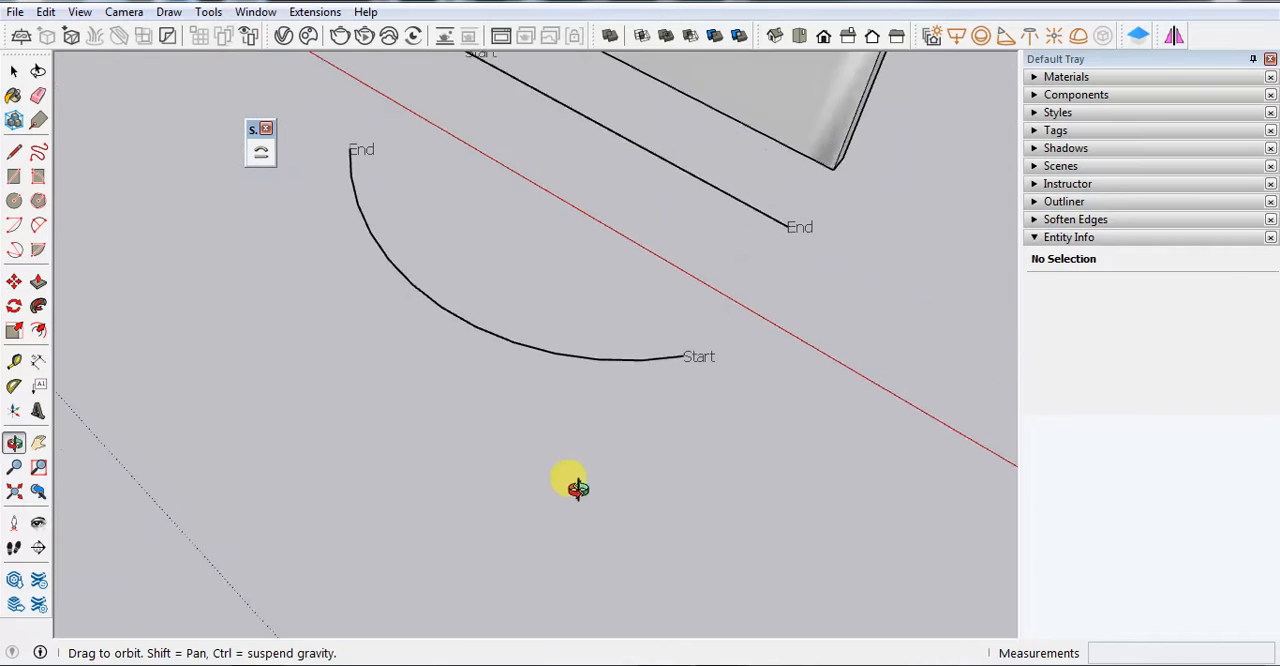
scroll(400, 437, "down", 3)
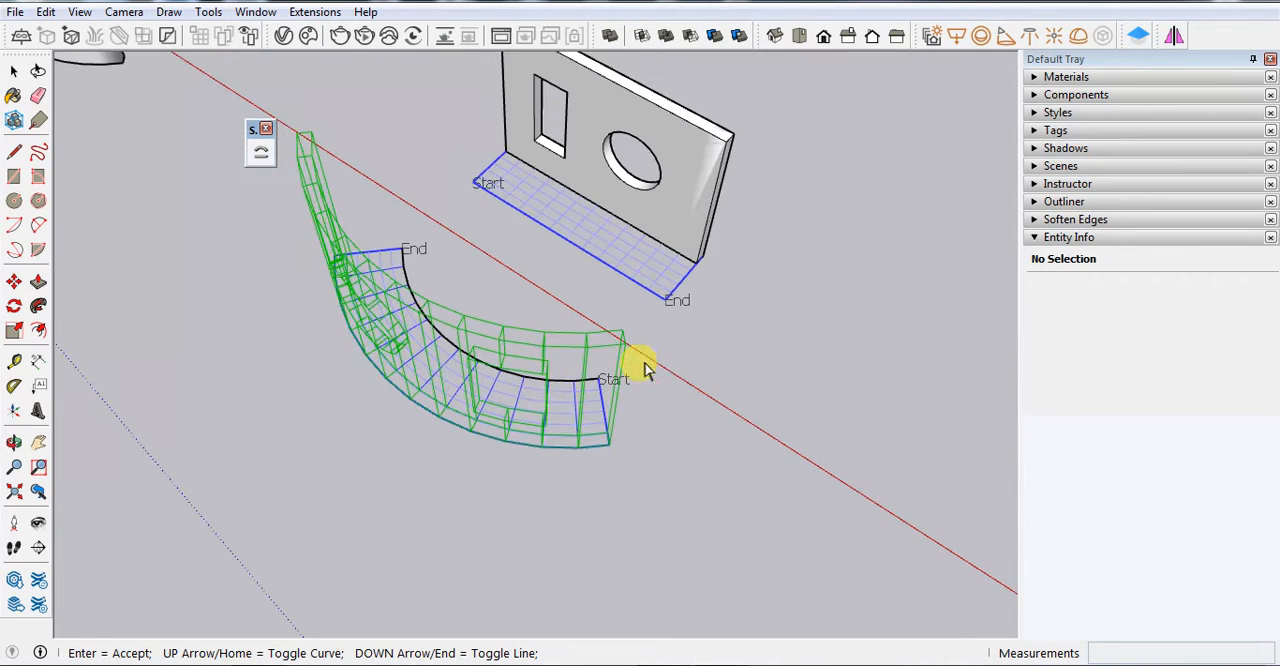
middle_click_drag(468, 404, 345, 440)
scroll(500, 371, "up", 2)
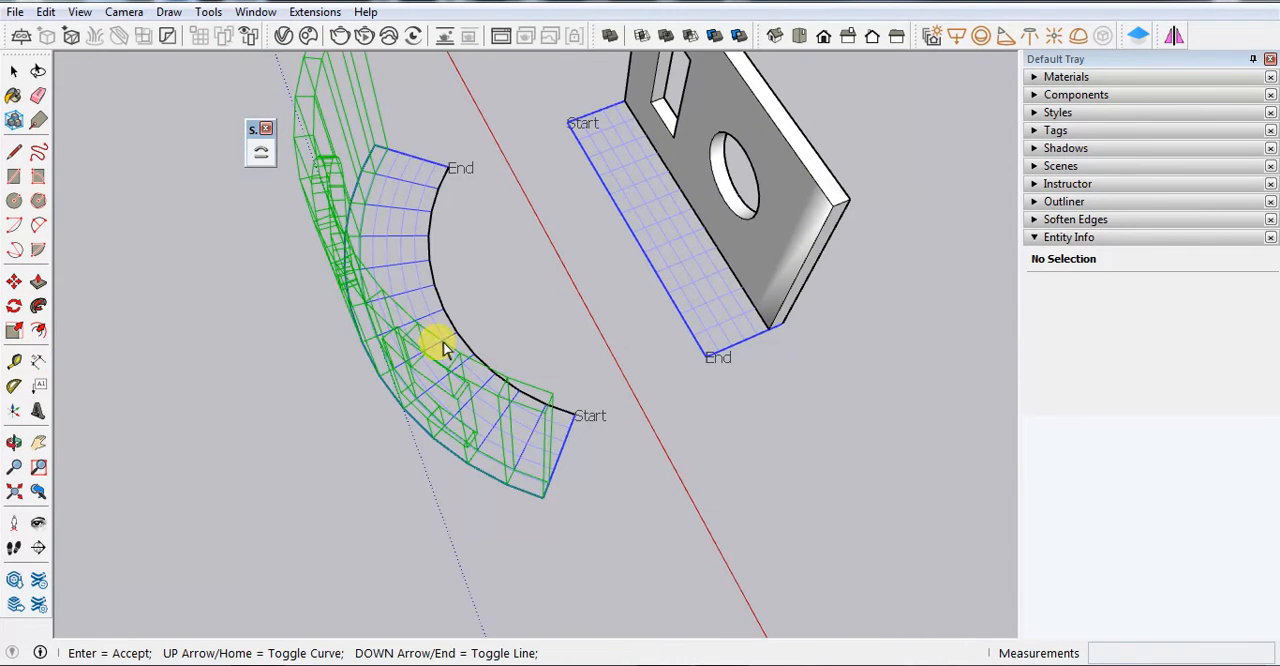
scroll(437, 342, "down", 3)
scroll(349, 175, "up", 1)
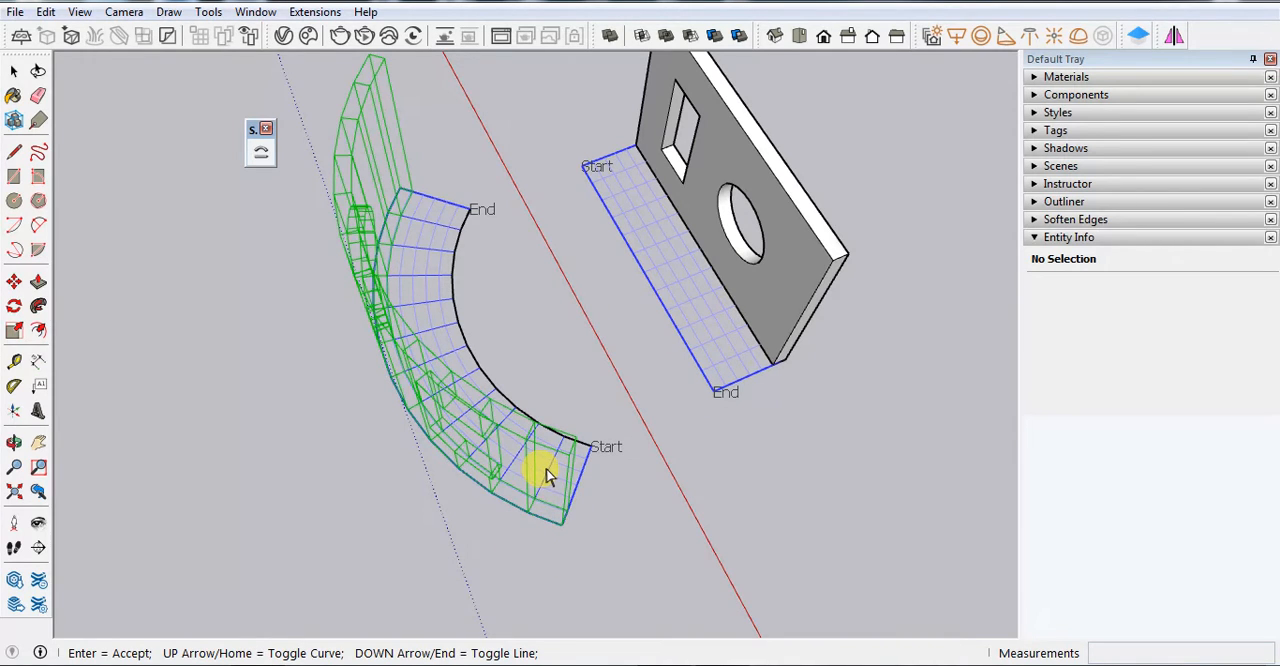
middle_click_drag(523, 371, 509, 380)
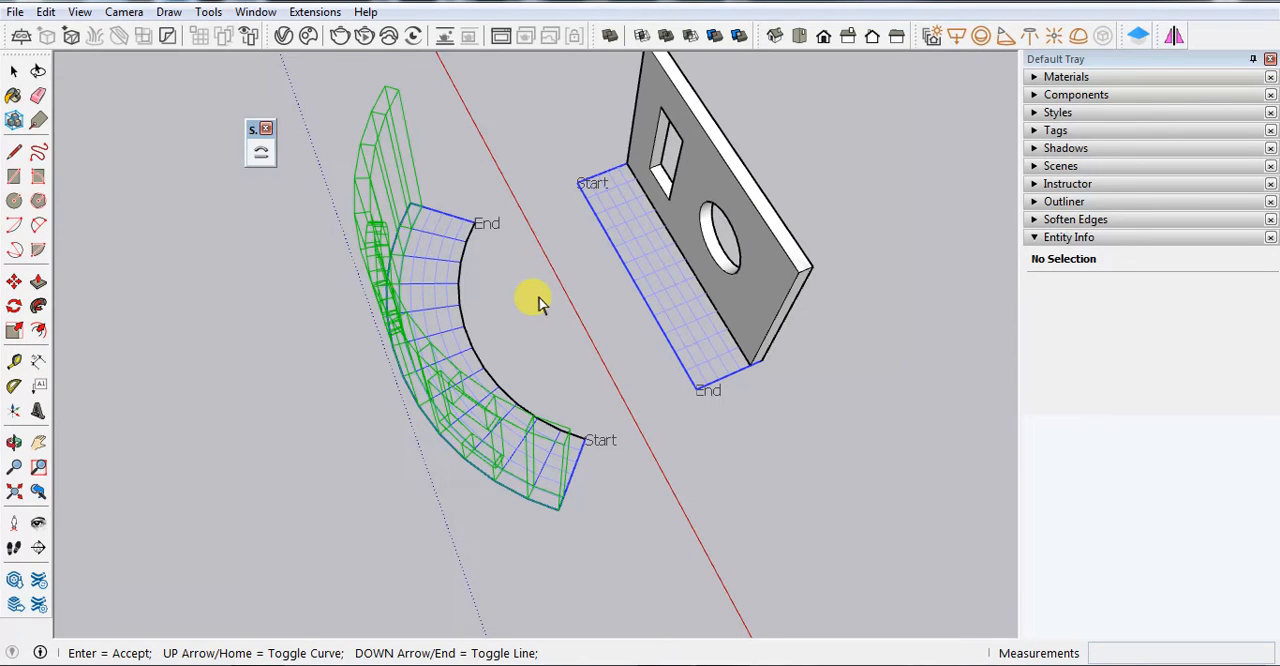
Test reversing the curve and base line directions in the bend preview, restore both, and accept the bend on the outer side of the arc
key("Up")
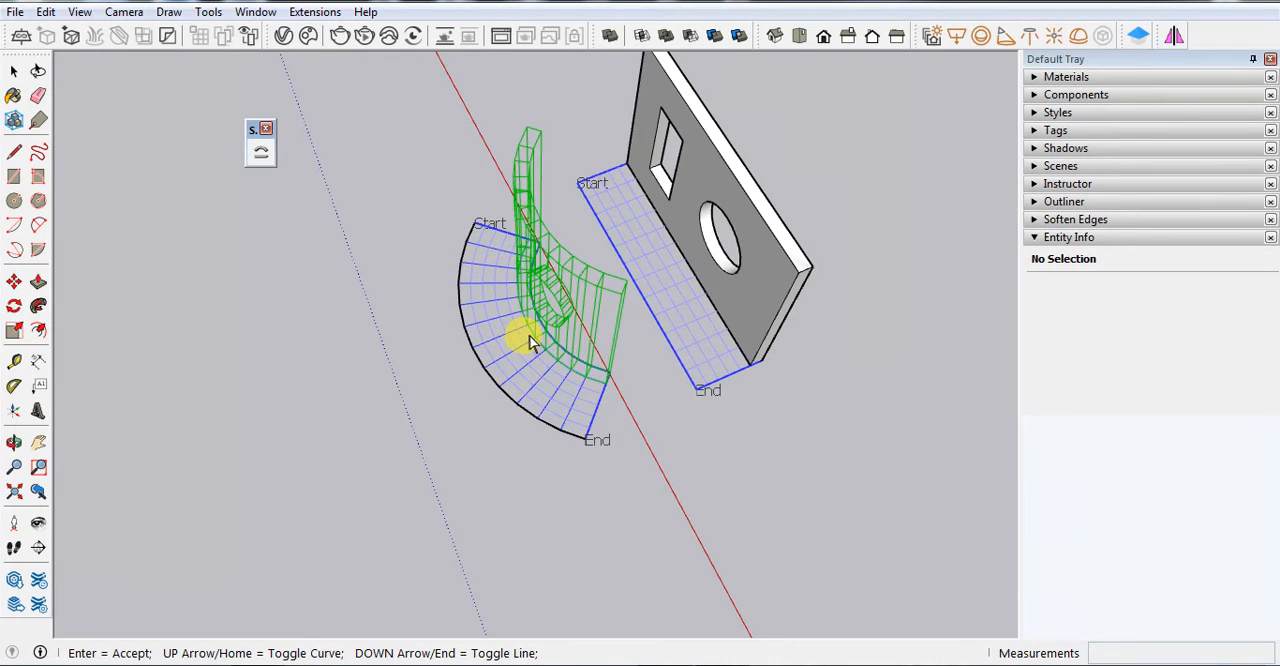
key("Down")
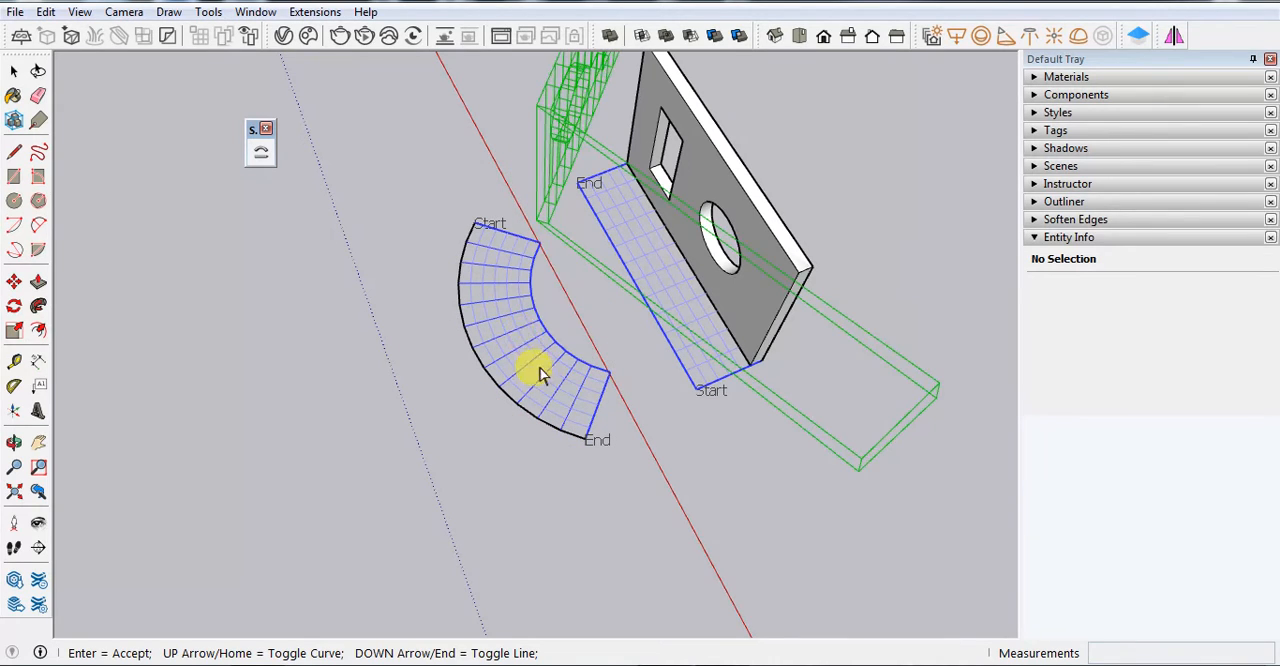
scroll(570, 368, "down", 3)
key("Down")
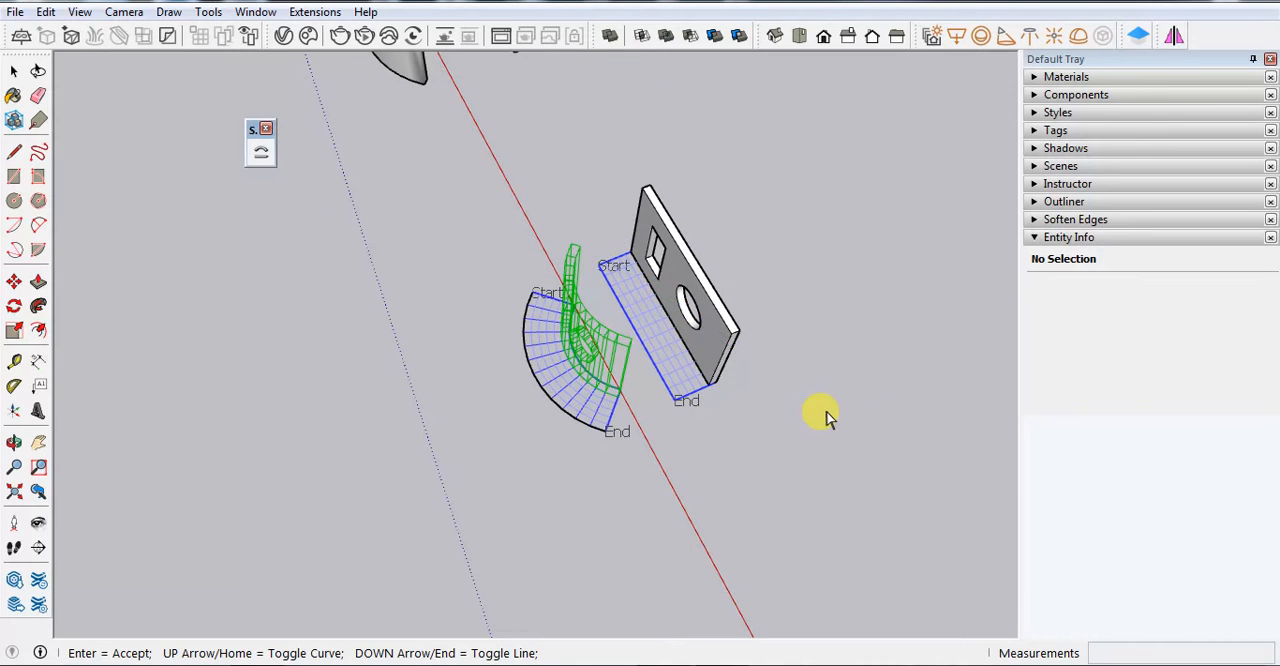
key("Up")
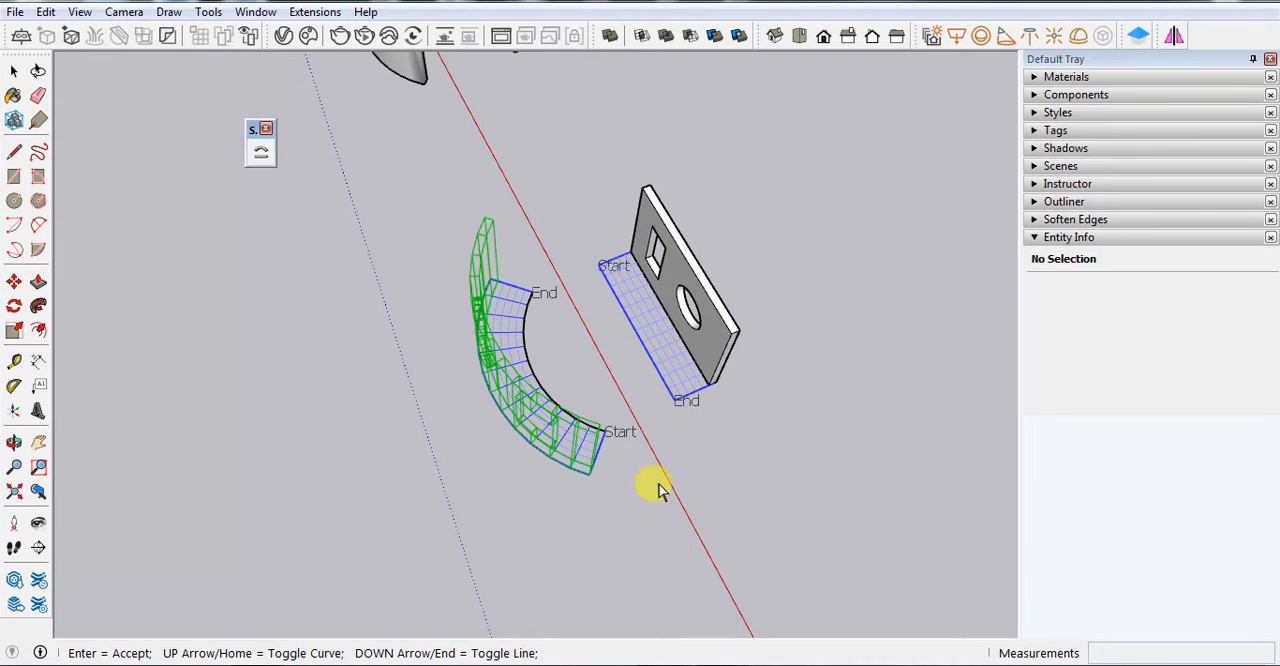
key("Return")
Compare the newly bent panel with the earlier bent examples along the red axis and the remaining unbent panel
scroll(766, 439, "down", 5)
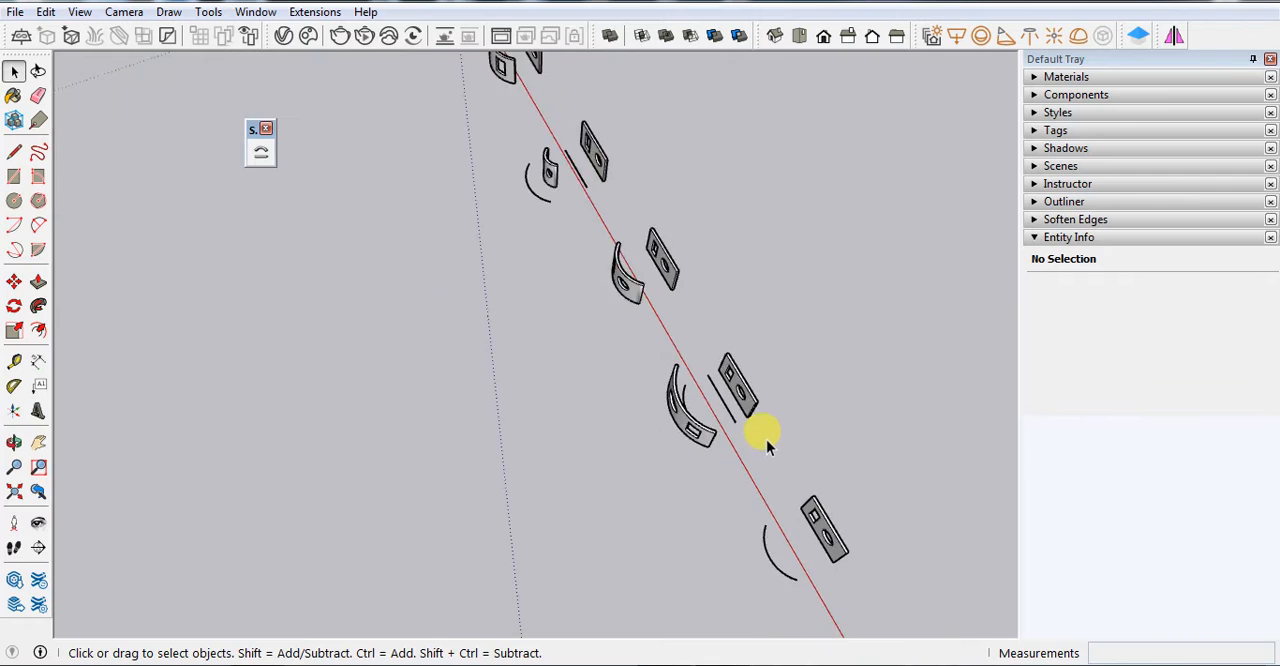
scroll(537, 166, "down", 1)
scroll(742, 390, "down", 2)
scroll(563, 88, "up", 1)
scroll(529, 112, "up", 3)
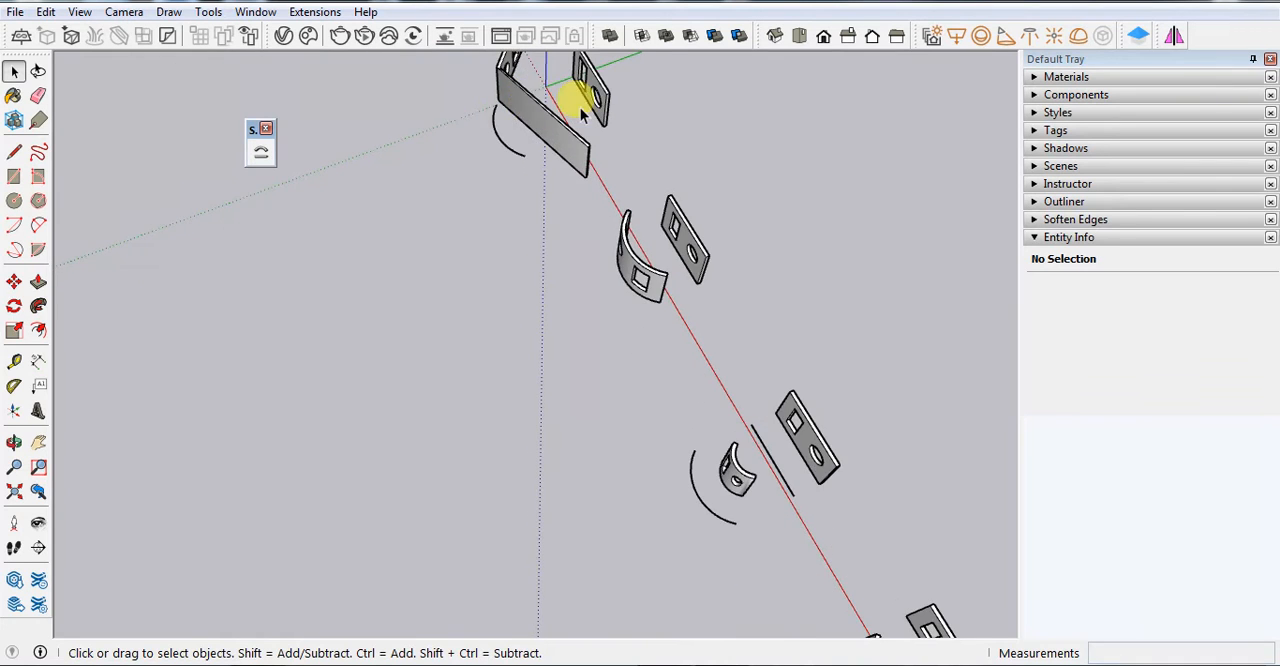
scroll(533, 152, "down", 6)
scroll(718, 378, "up", 1)
scroll(651, 226, "up", 7)
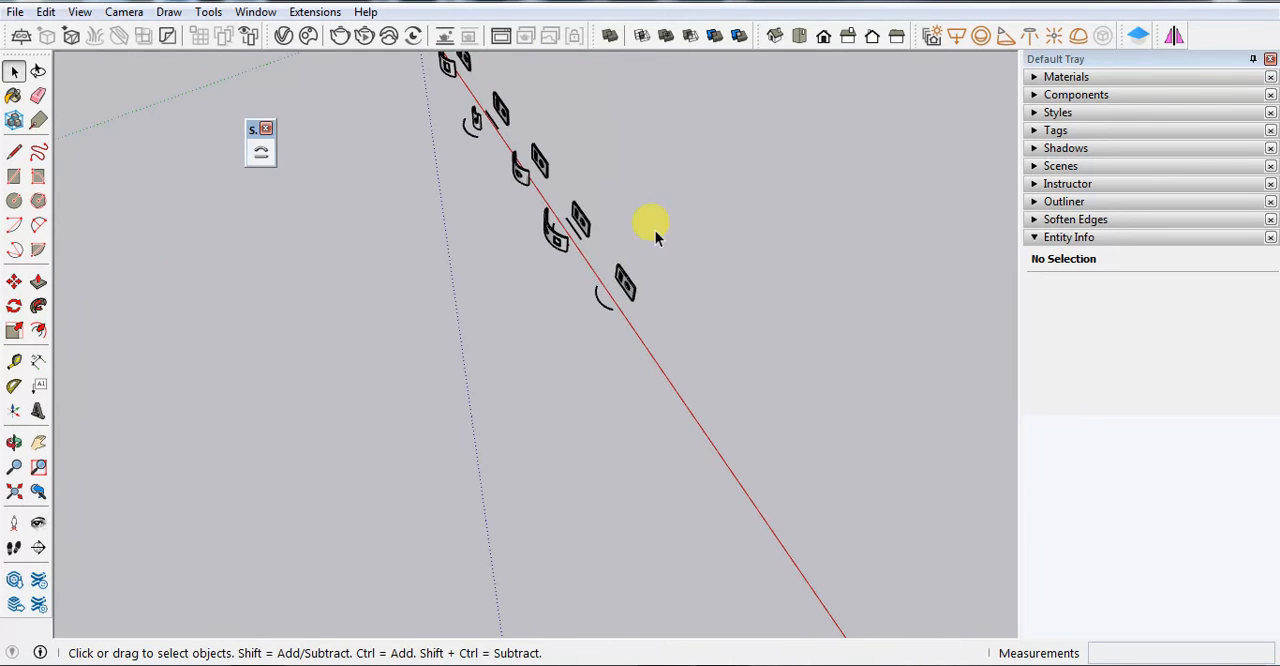
Preview a Shape Bender bend of the last flat panel, using its lower front edge as the base line and its arc as the curve
left_click(14, 442)
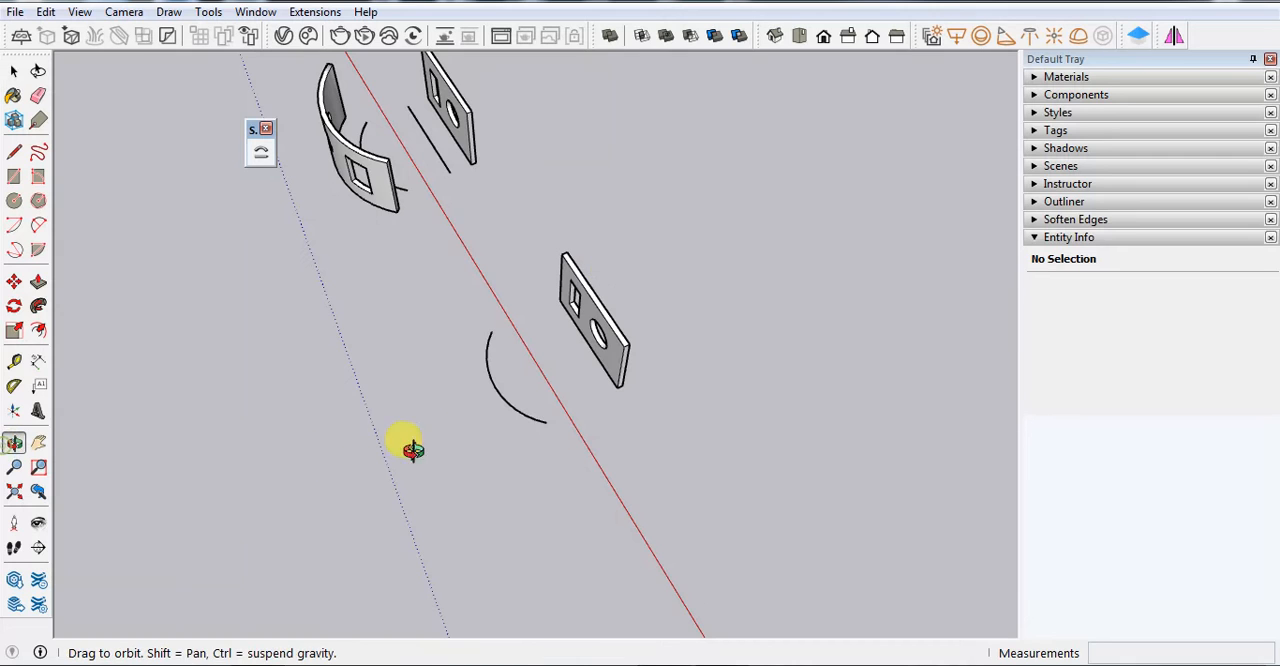
left_click_drag(409, 449, 533, 298)
key("space")
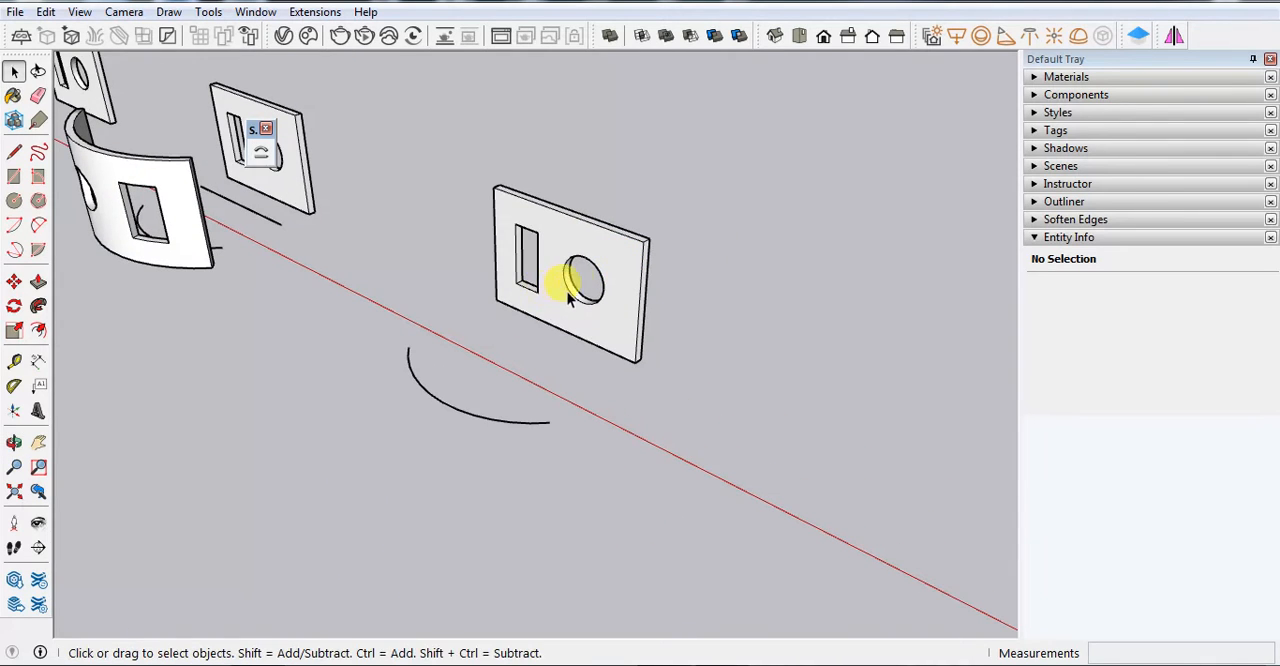
left_click(575, 236)
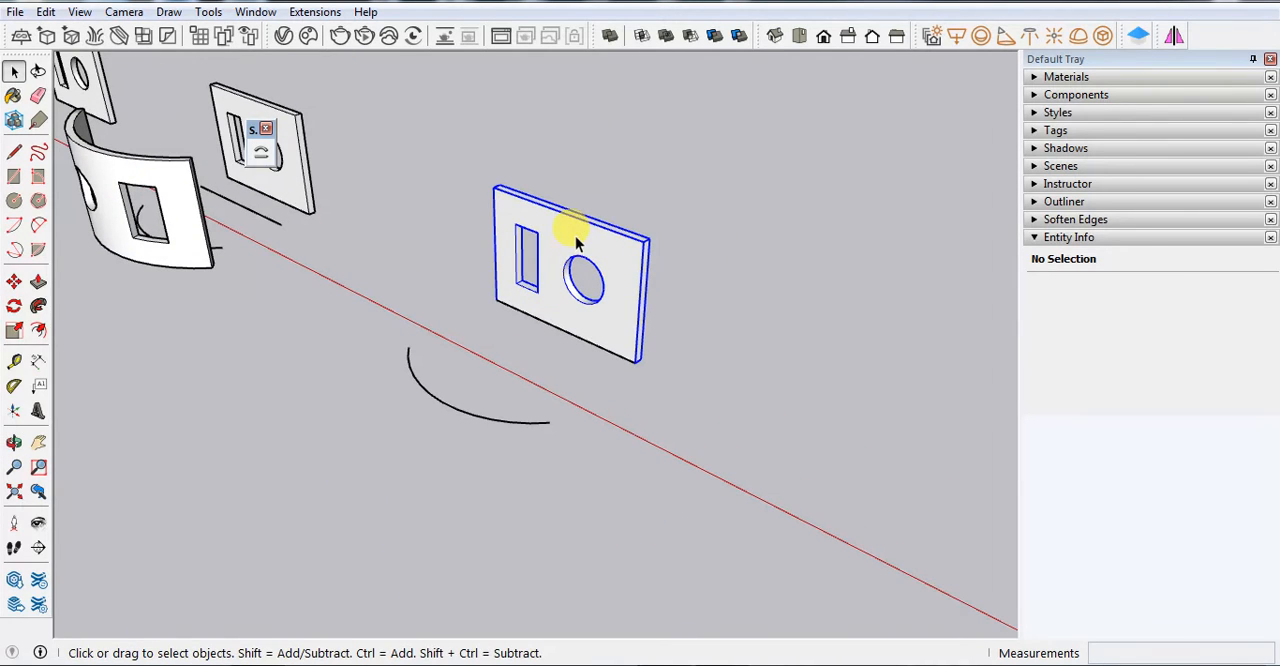
left_click(258, 160)
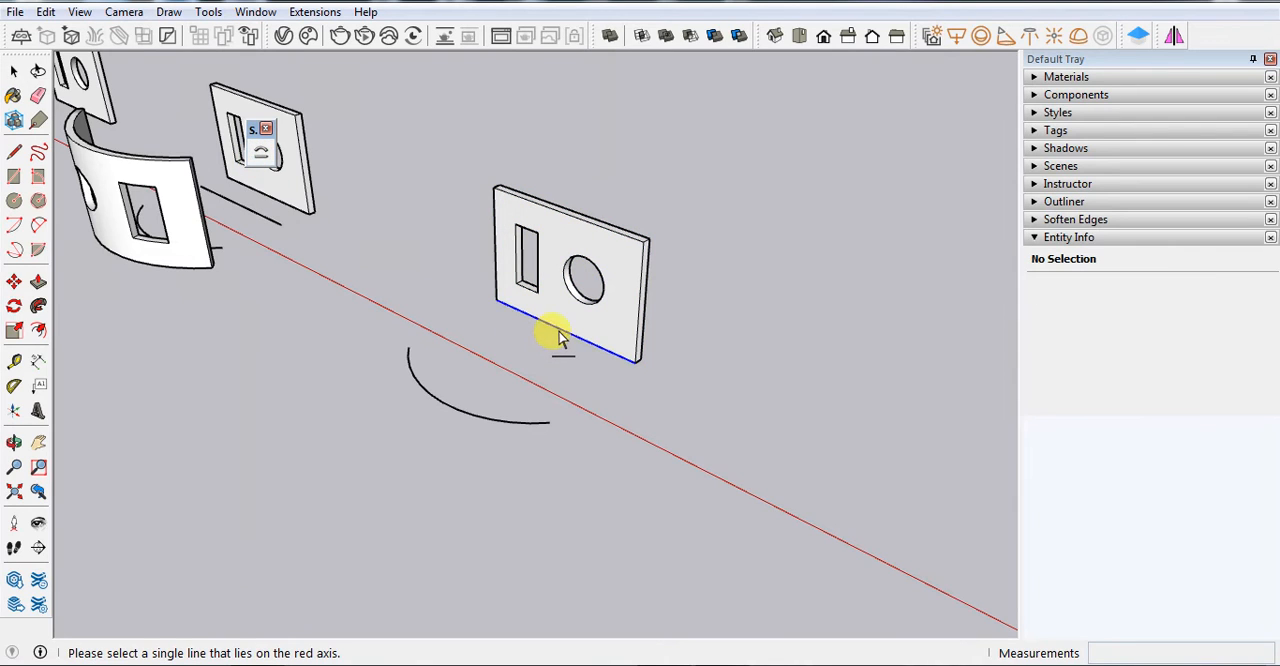
left_click(556, 328)
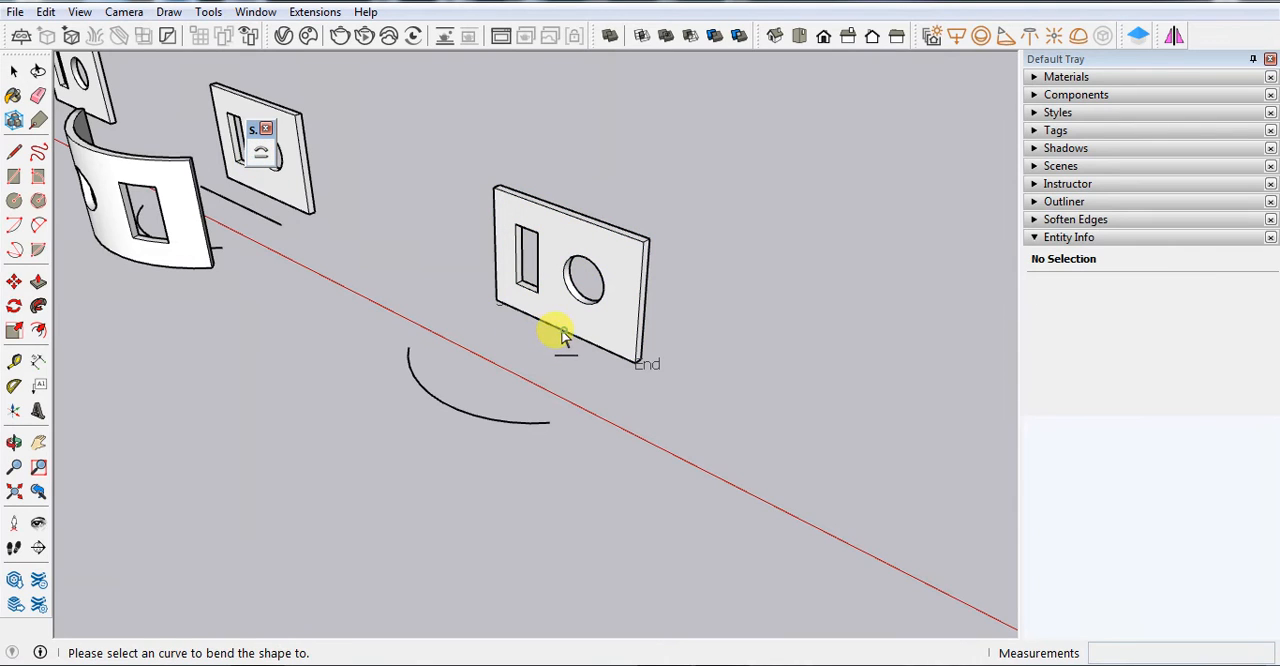
left_click(452, 418)
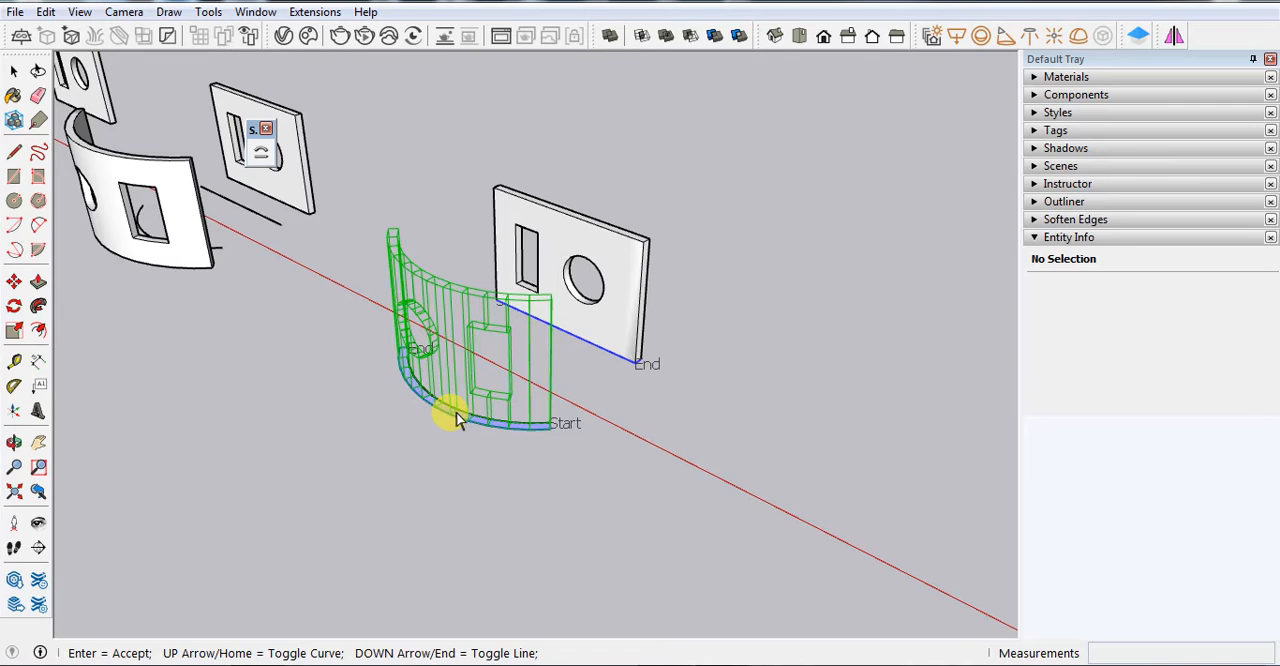
Test the reversed base line direction, restore it, reverse the curve direction, and accept the last panel's bend
key("Down")
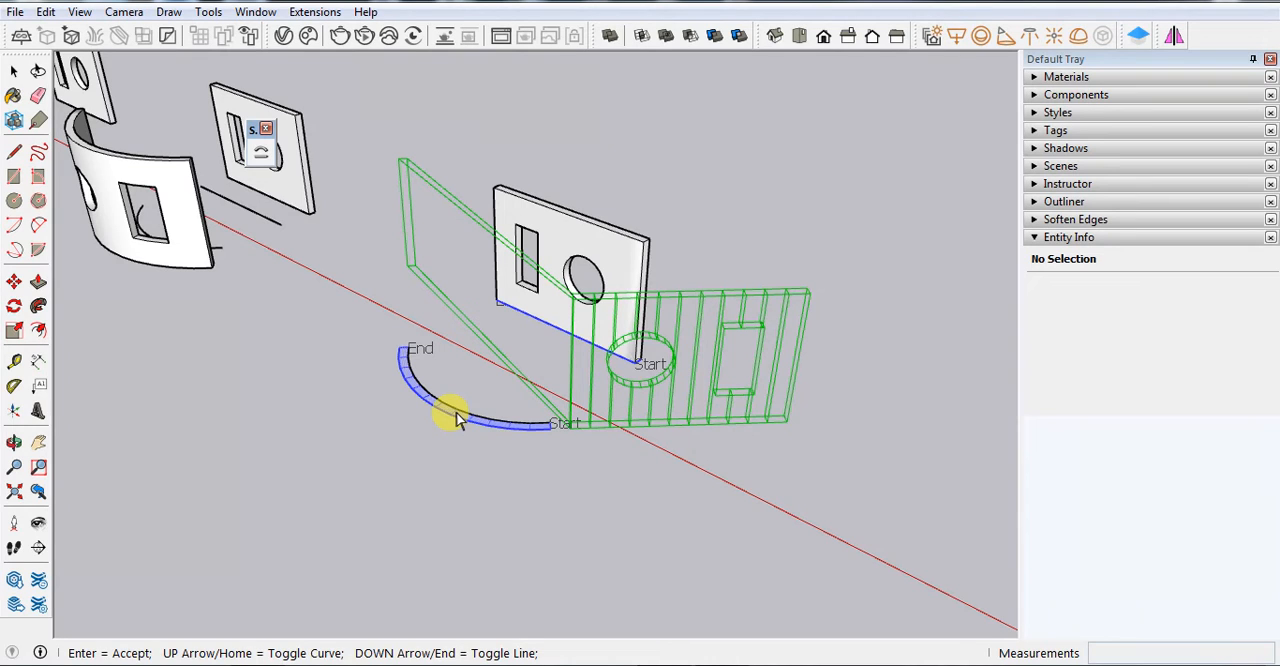
key("Down")
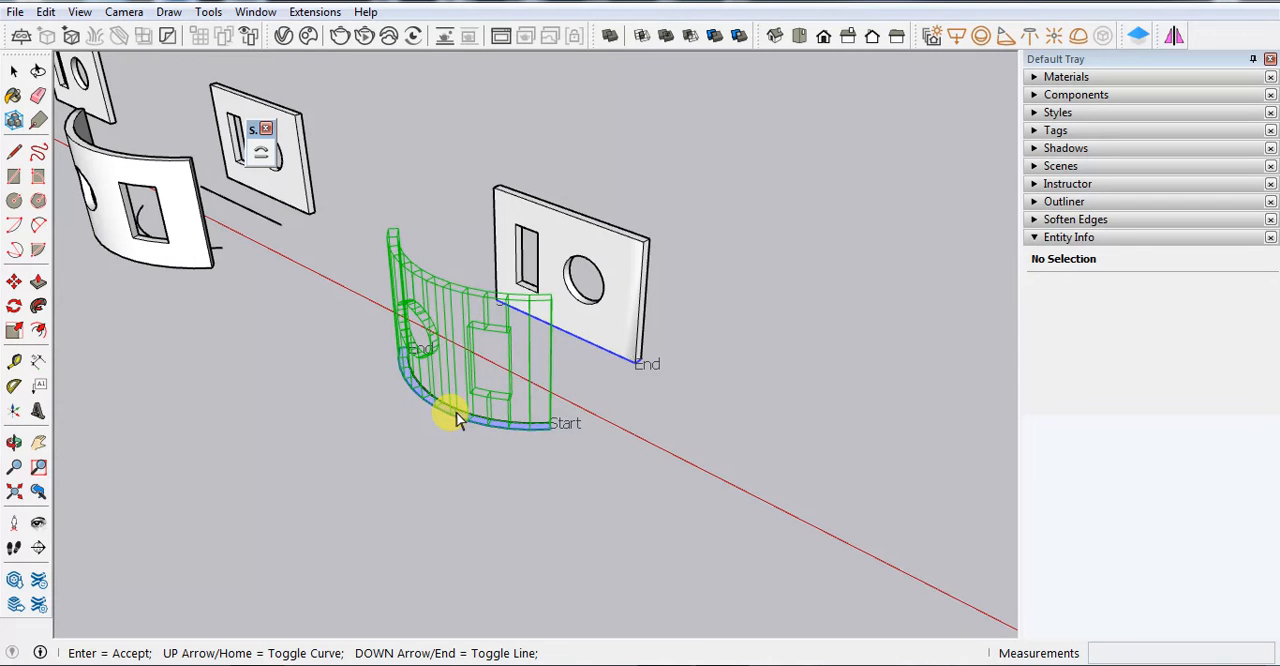
key("Up")
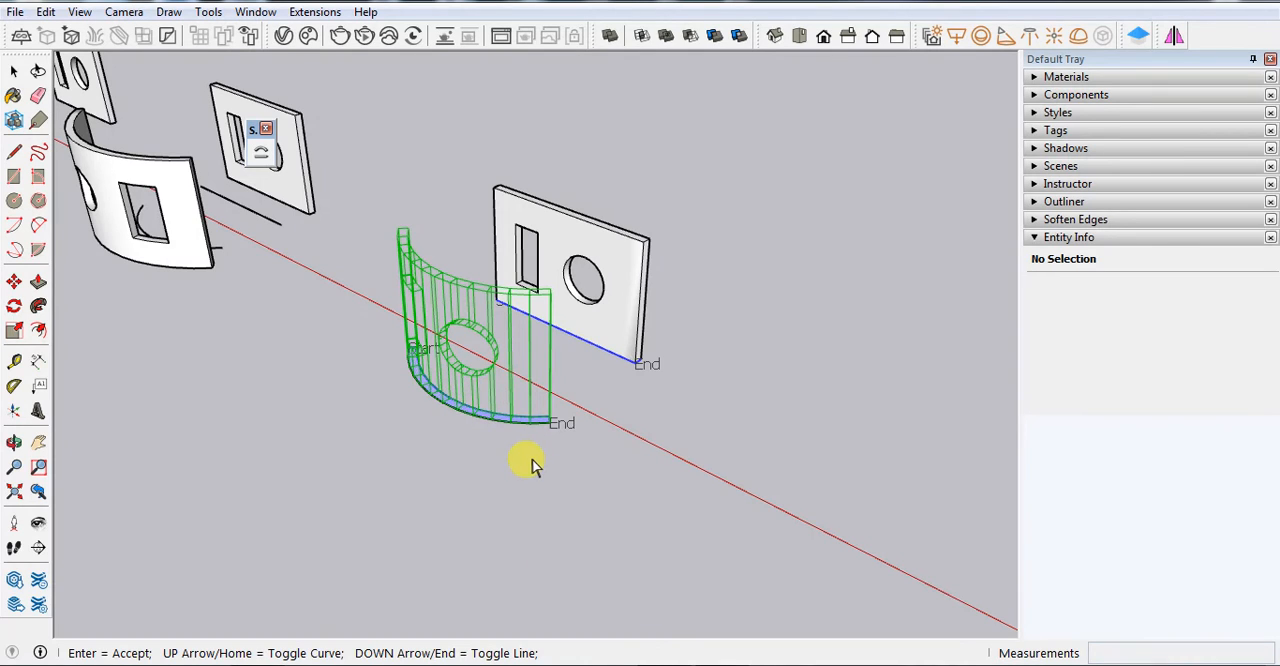
key("Return")
Examine from several angles the panel bent outside its arc, comparing its offset with the base line's distance from the flat panel
scroll(683, 510, "down", 5)
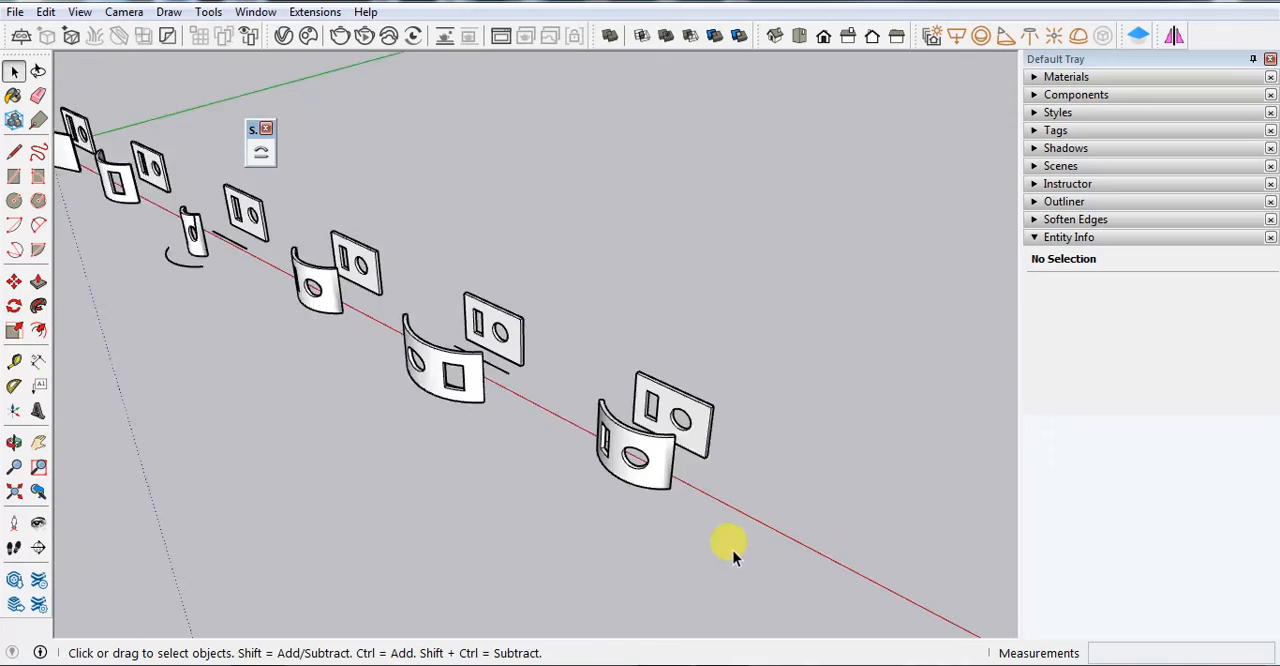
scroll(328, 335, "up", 4)
scroll(370, 330, "down", 2)
scroll(523, 463, "down", 1)
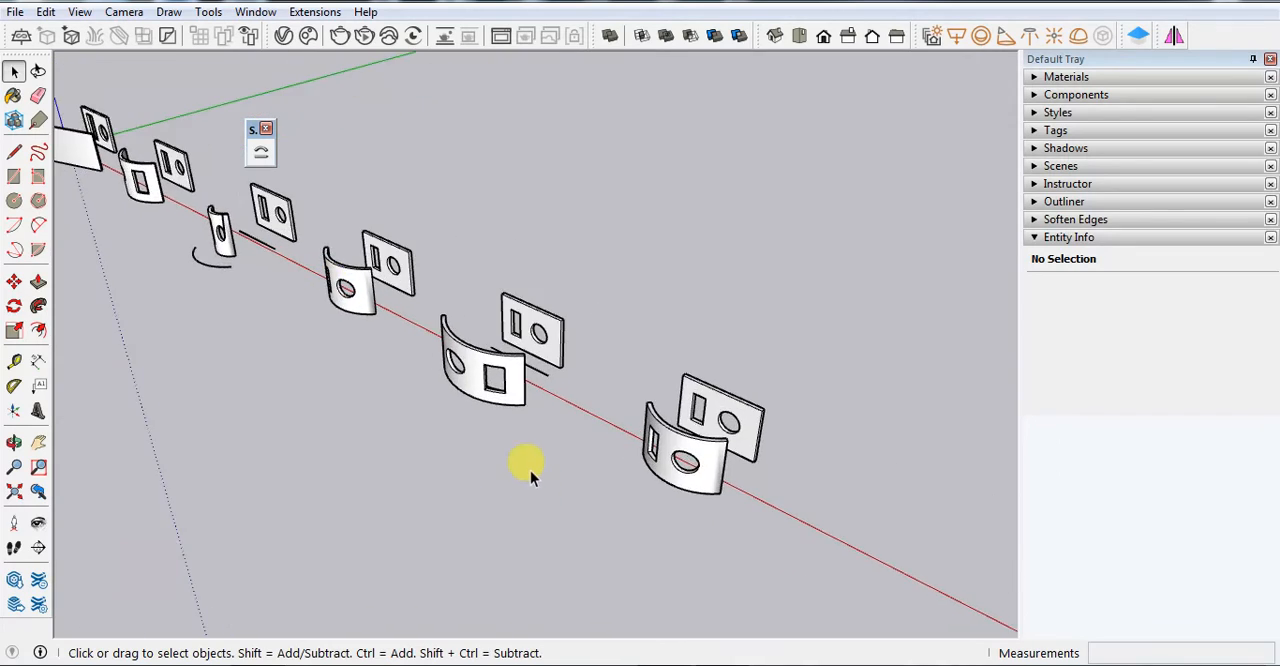
scroll(500, 357, "up", 3)
mouse_move(500, 357)
middle_mouse_down()
mouse_move(214, 486)
mouse_move(459, 291)
middle_mouse_up()
scroll(459, 291, "up", 2)
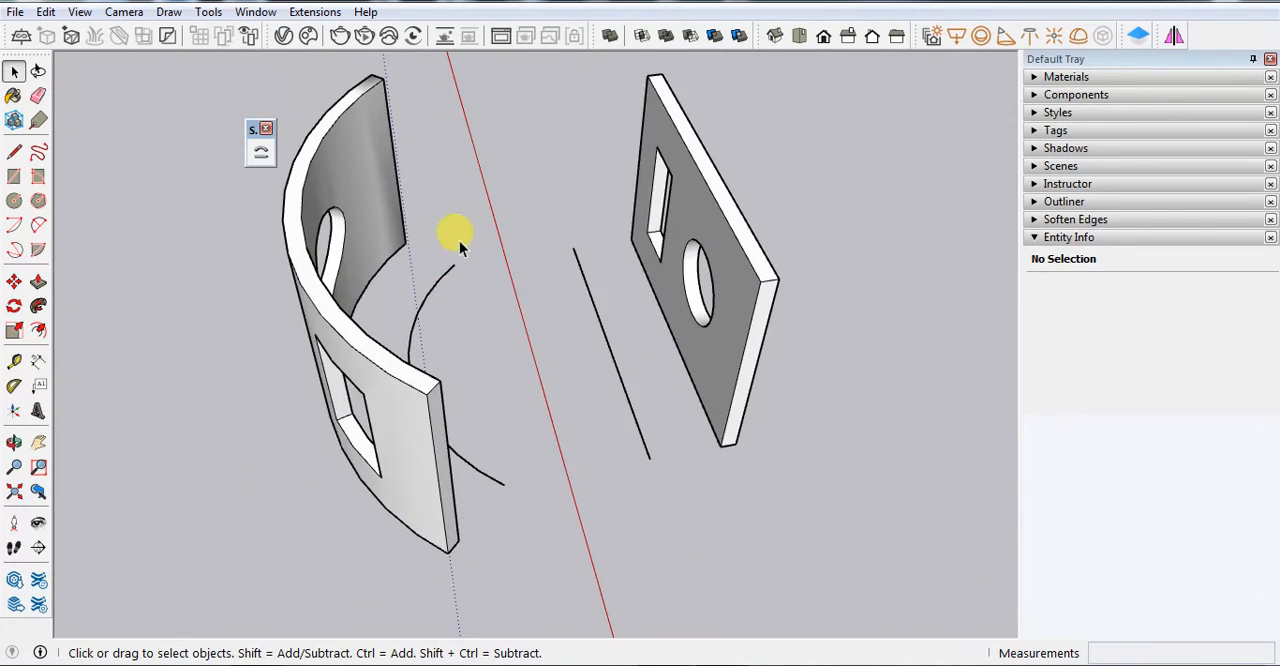
middle_click_drag(454, 229, 270, 330)
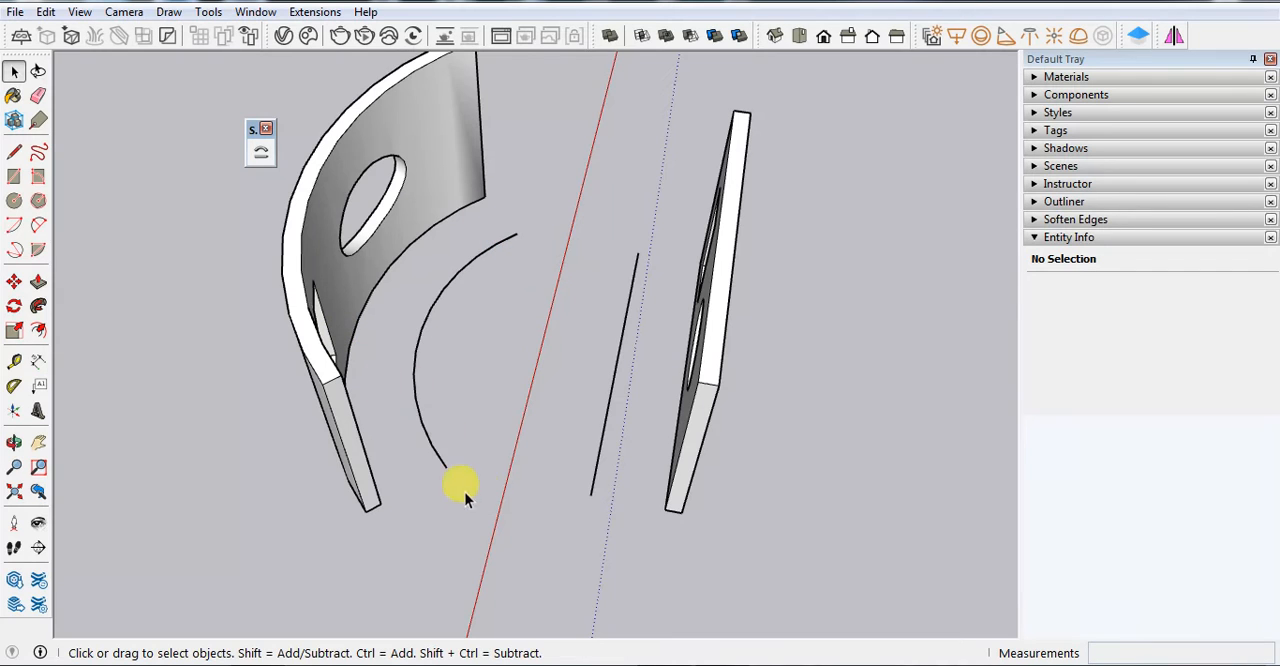
scroll(466, 330, "down", 4)
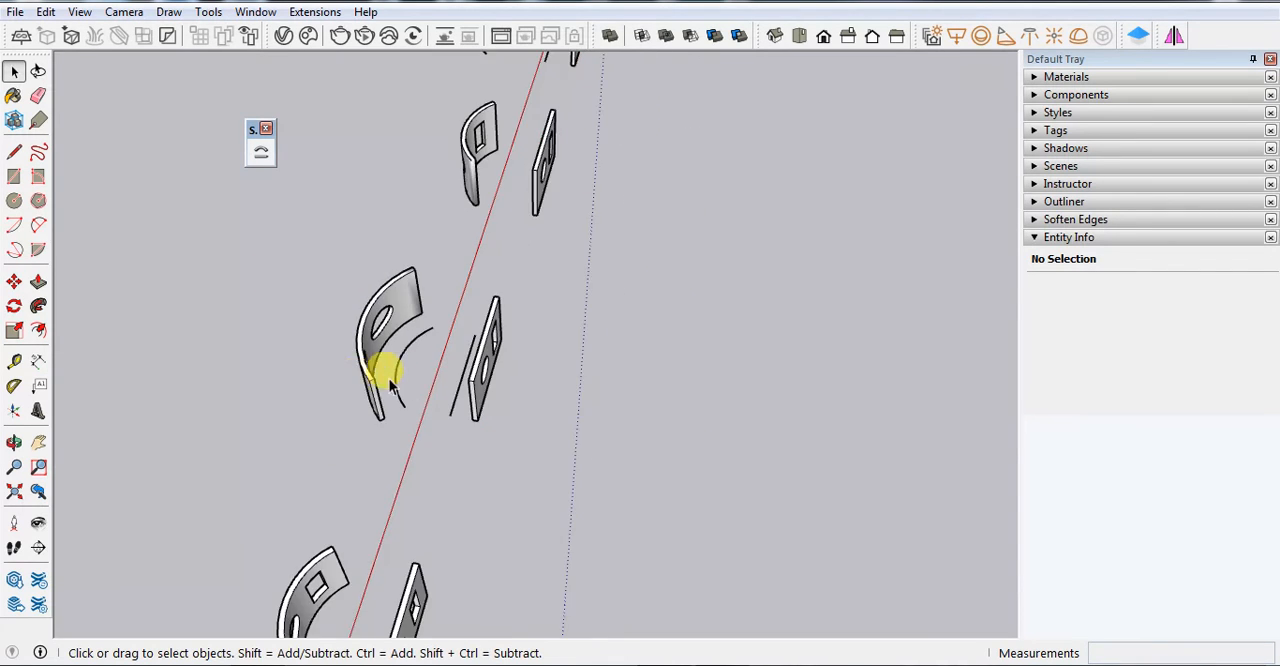
scroll(380, 363, "up", 5)
middle_click_drag(618, 388, 672, 472)
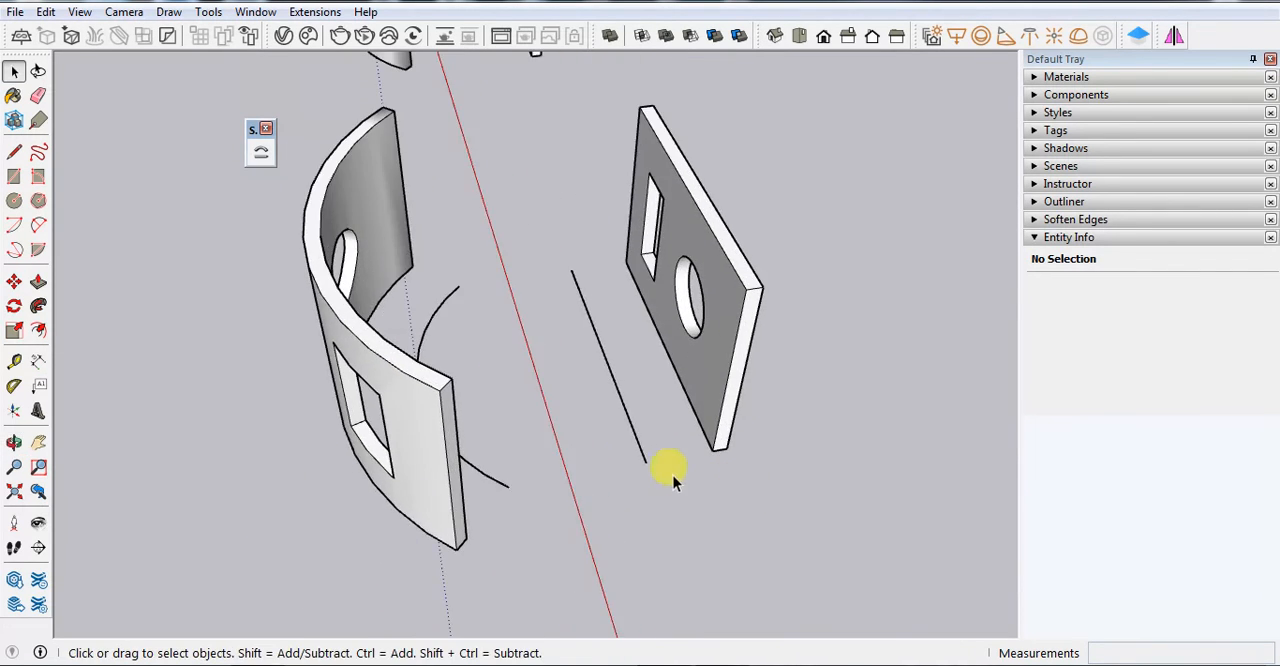
scroll(543, 334, "down", 5)
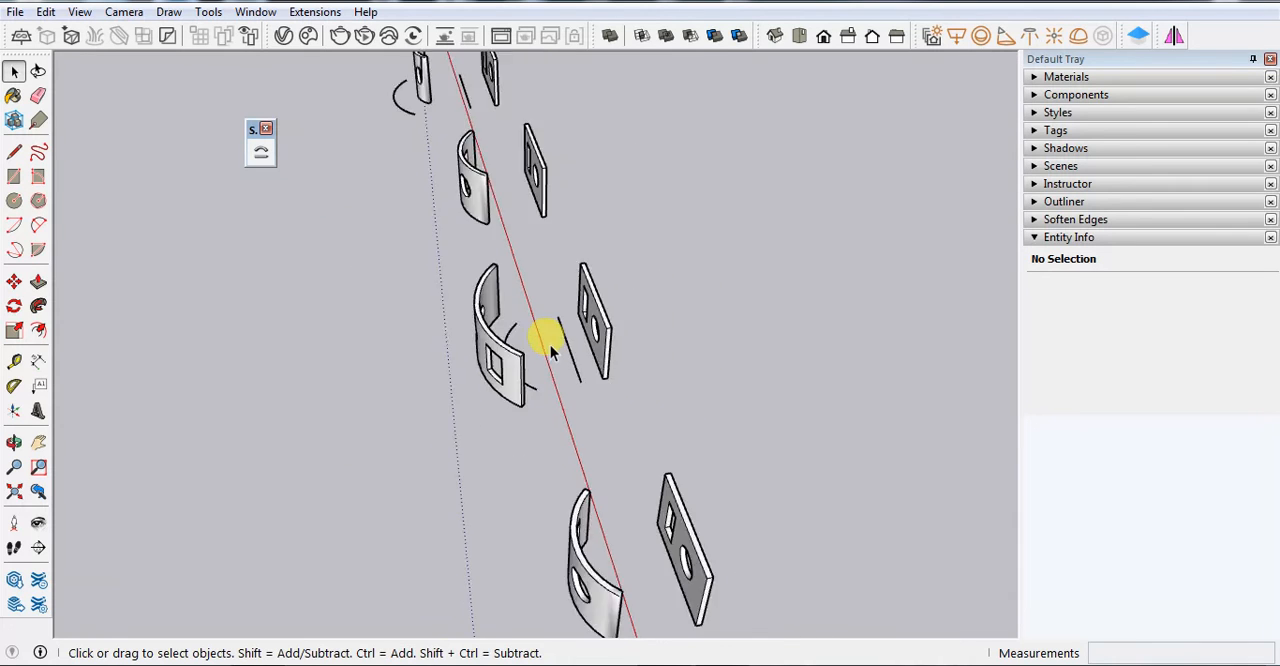
scroll(514, 443, "up", 3)
mouse_move(514, 443)
middle_mouse_down()
mouse_move(779, 509)
mouse_move(818, 498)
middle_mouse_up()
Compare the full row of bent panels along the red axis with their flat panels, base lines and arcs
scroll(818, 498, "down", 4)
scroll(251, 214, "up", 3)
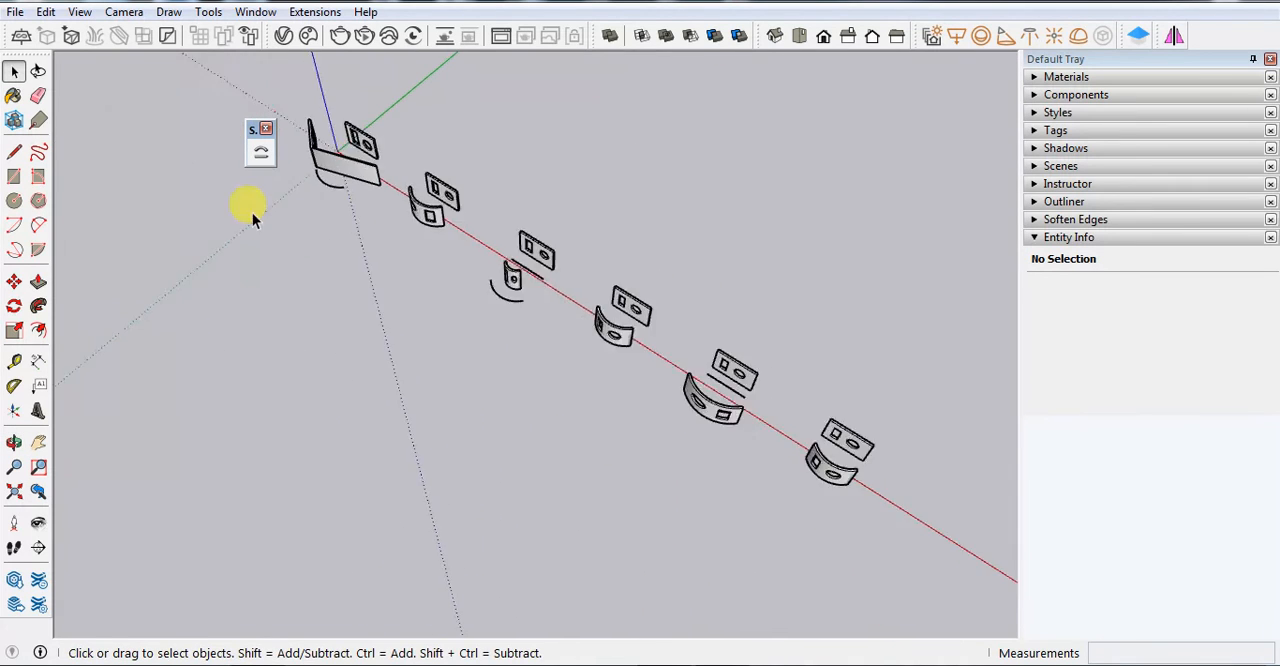
scroll(311, 143, "down", 4)
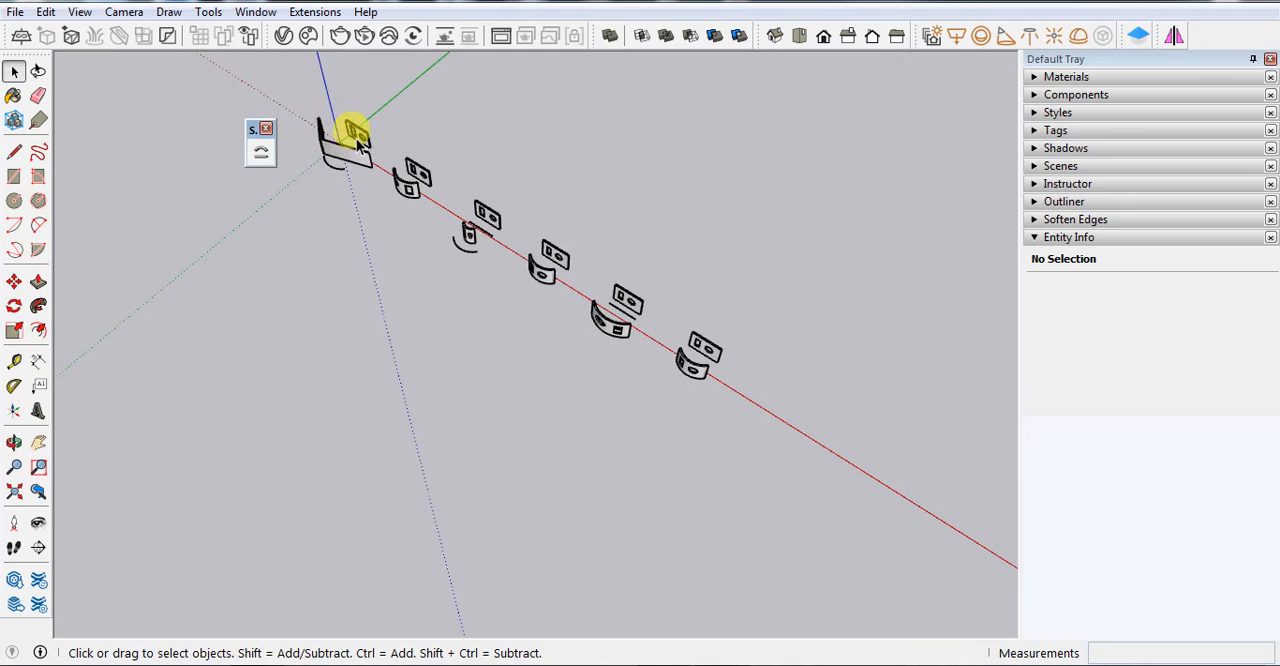
scroll(345, 135, "up", 3)
scroll(355, 408, "down", 3)
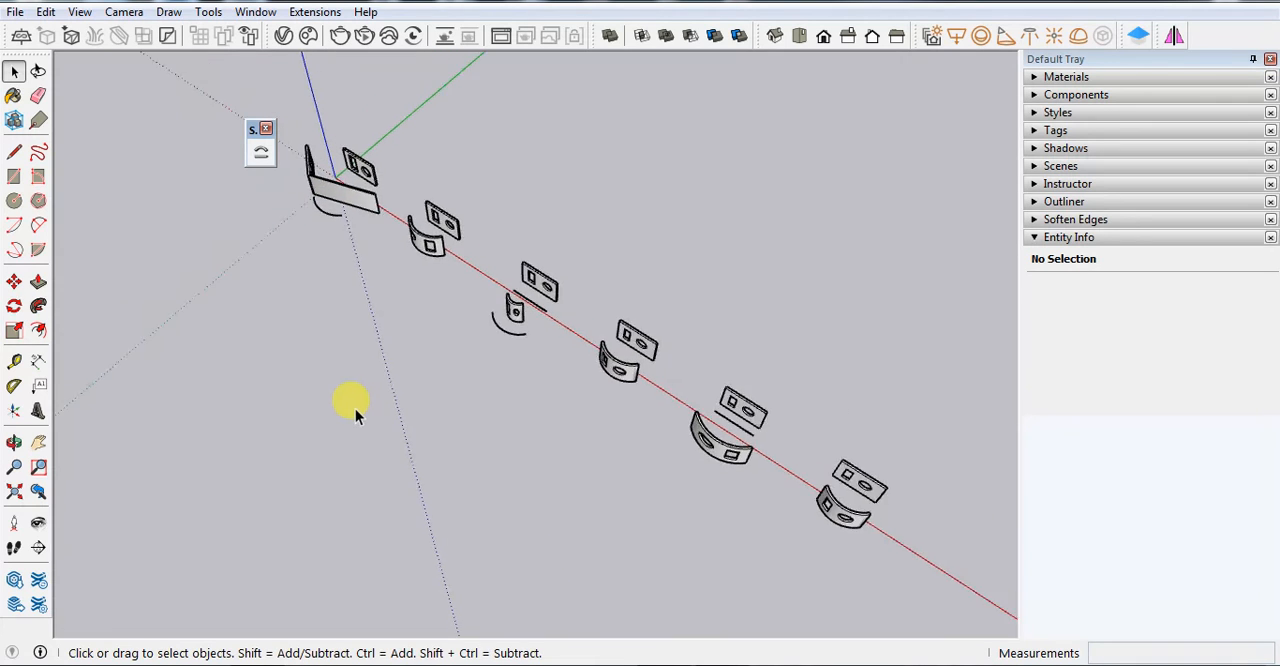
scroll(738, 512, "down", 2)
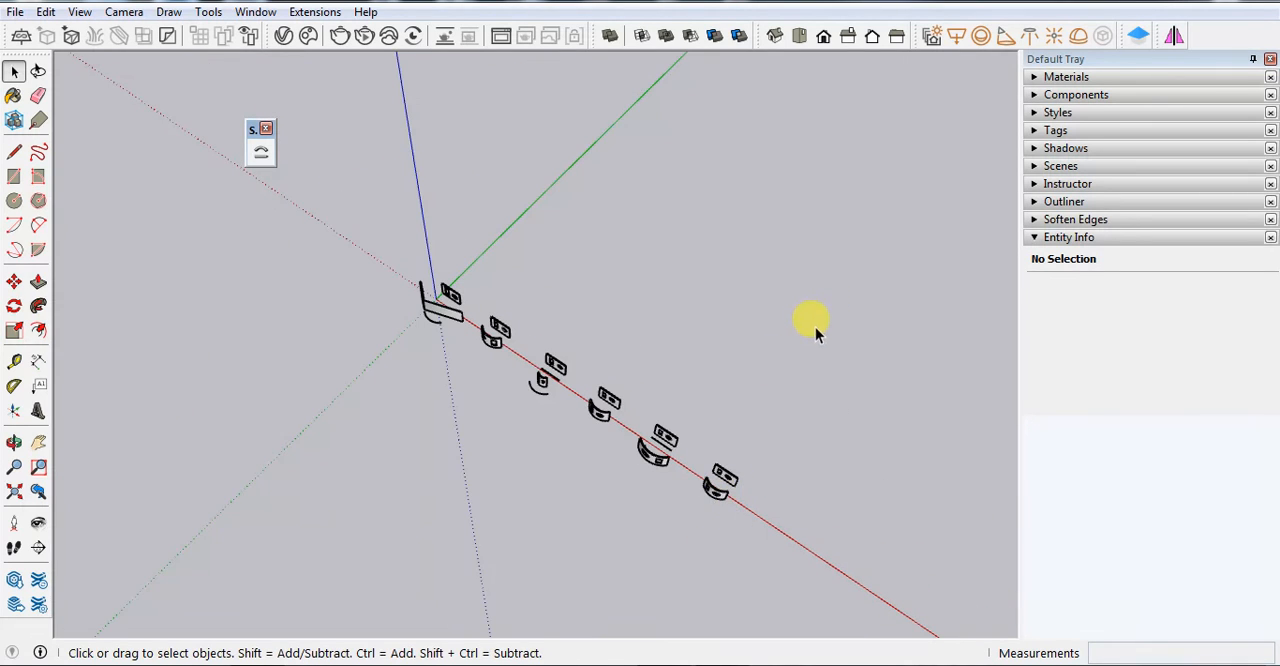
scroll(808, 470, "down", 2)
scroll(700, 425, "up", 5)
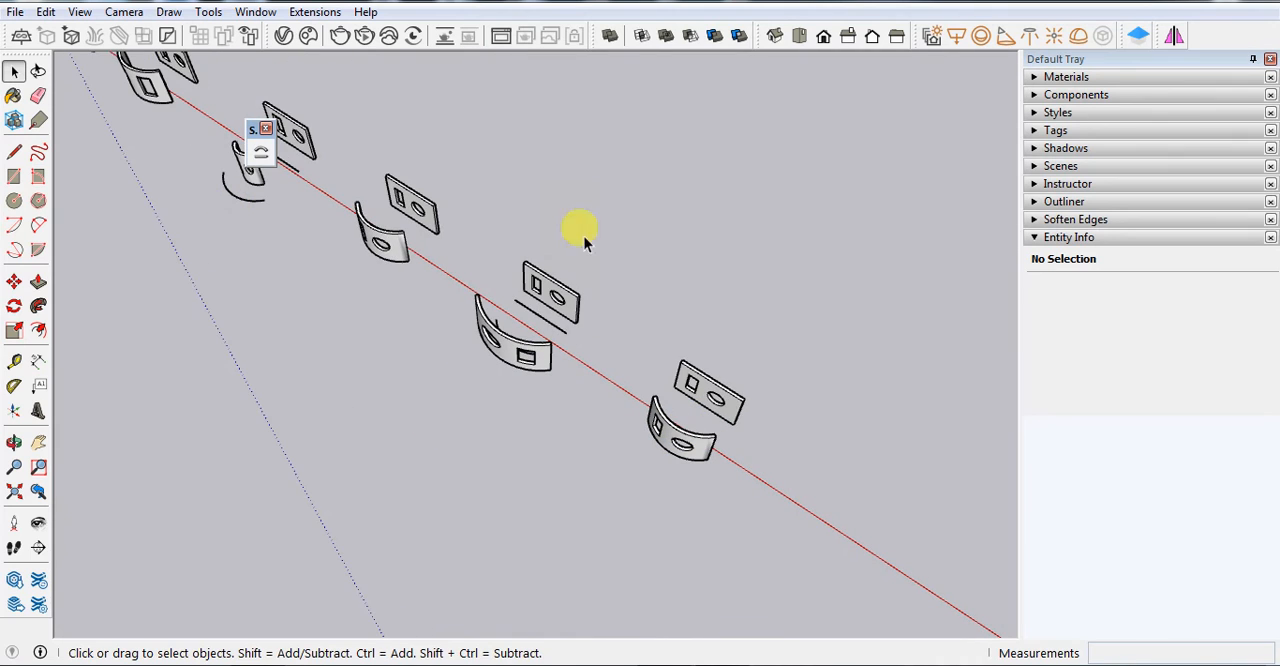